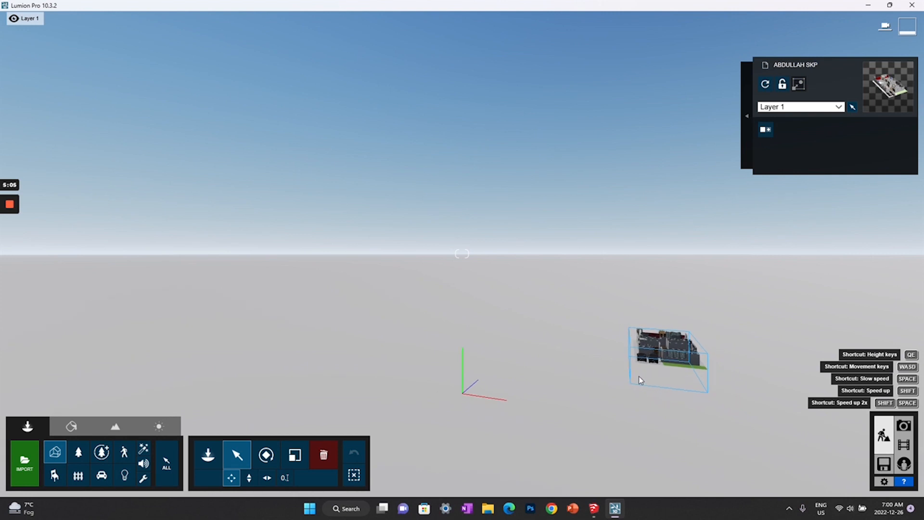
left_click(640, 375)
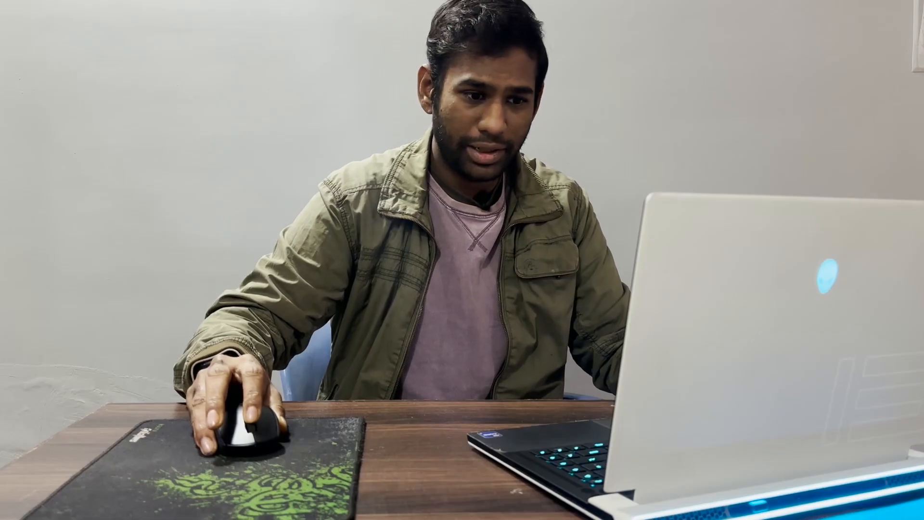
left_click(689, 98)
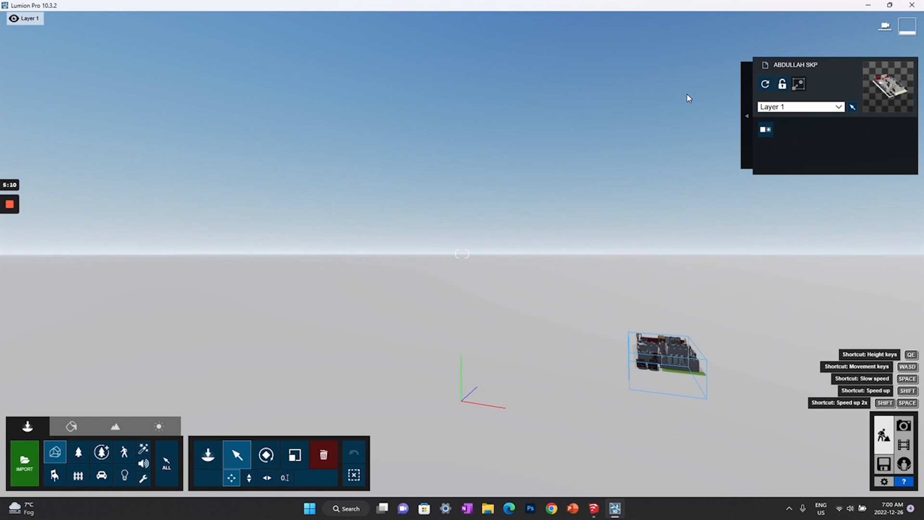
key("q")
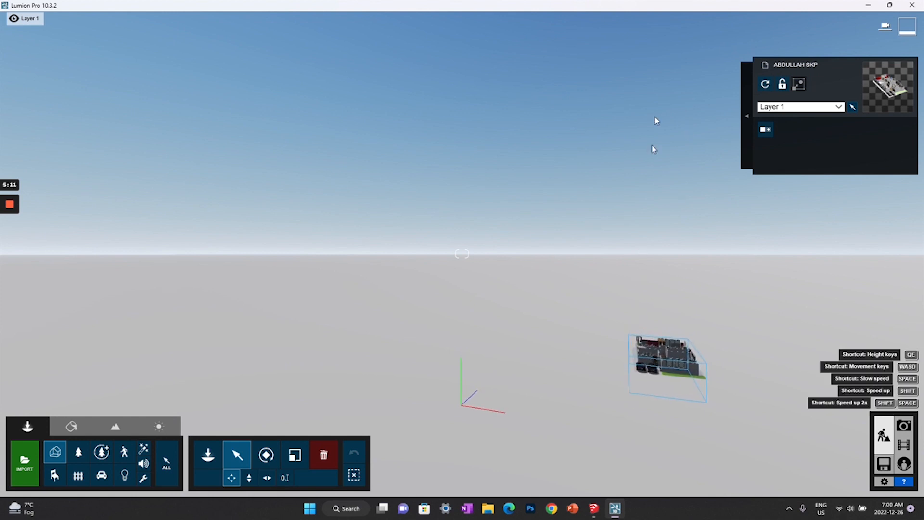
right_click_drag(664, 353, 660, 353)
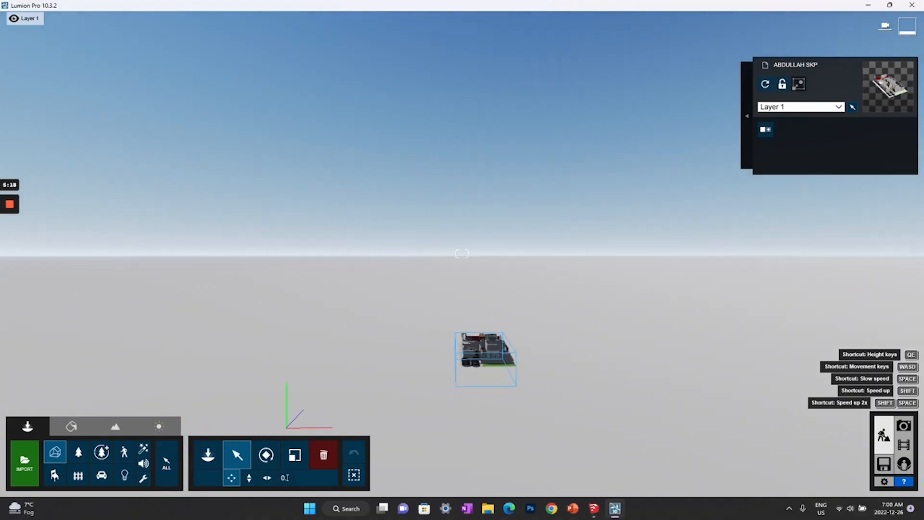
mouse_move(687, 350)
right_mouse_down()
mouse_move(669, 350)
mouse_move(687, 350)
right_mouse_up()
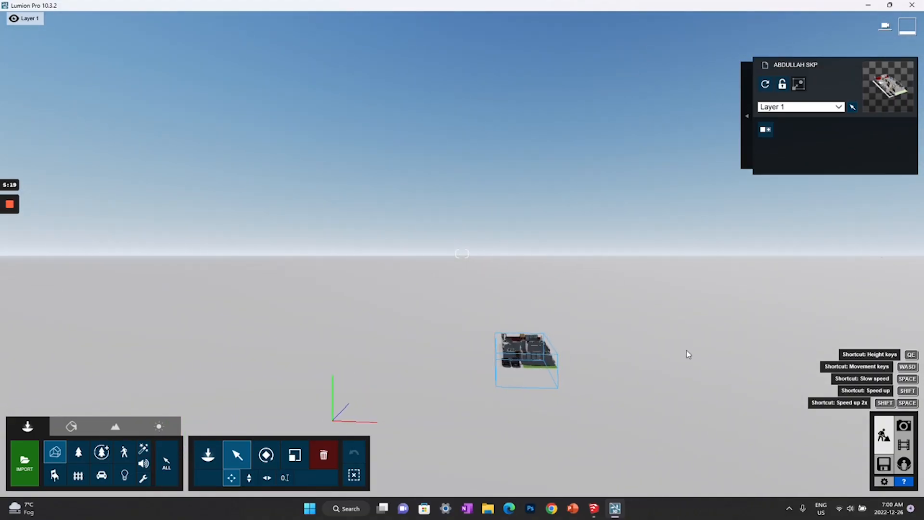
scroll(577, 353, "up", 4)
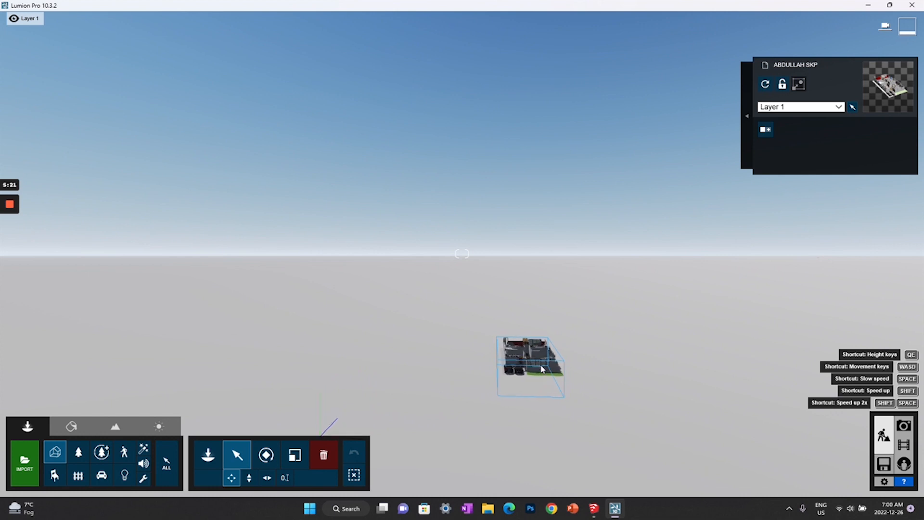
key("shift")
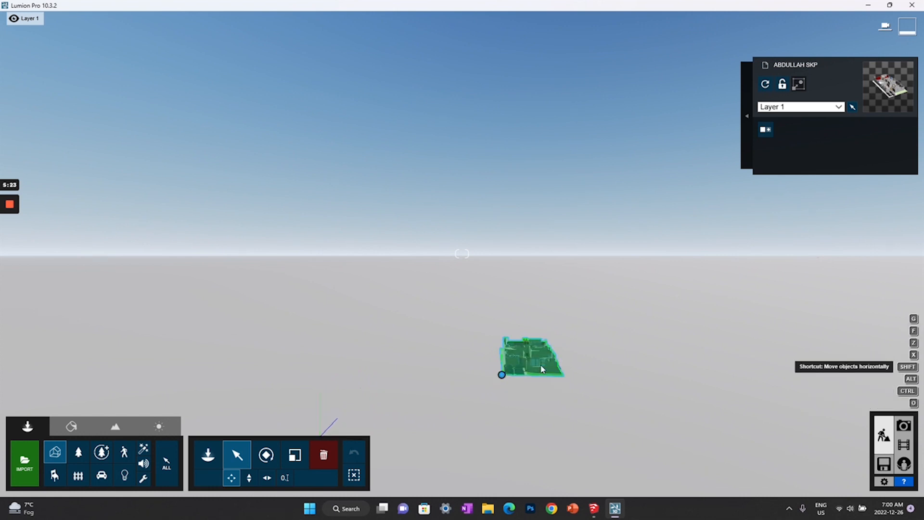
left_click(540, 363)
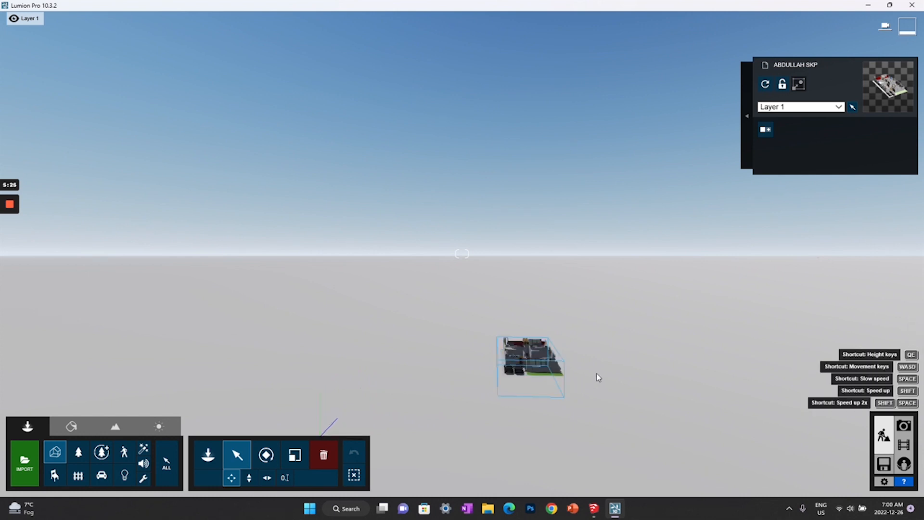
scroll(596, 373, "up", 4)
scroll(627, 392, "down", 5)
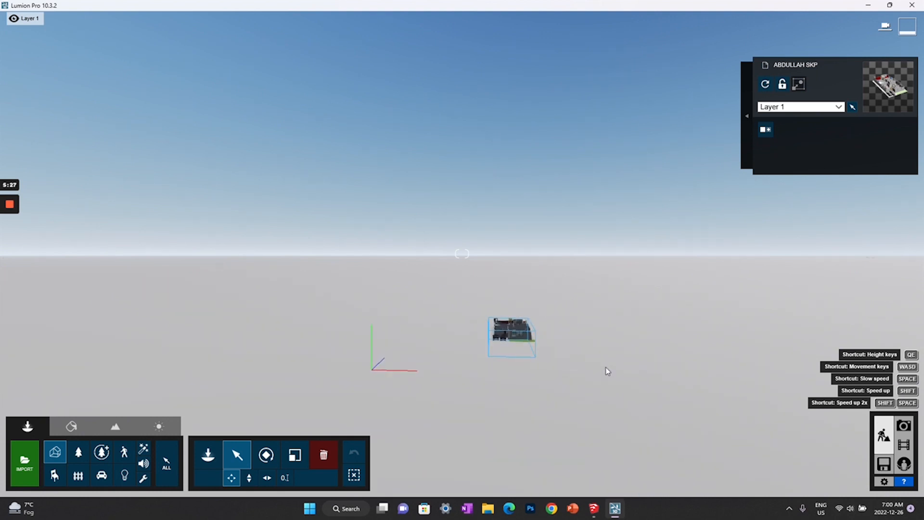
Bring the camera close to the imported house model, viewing it from above its lawn-side corner.
right_click_drag(606, 371, 722, 458)
scroll(640, 391, "up", 3)
scroll(647, 403, "down", 2)
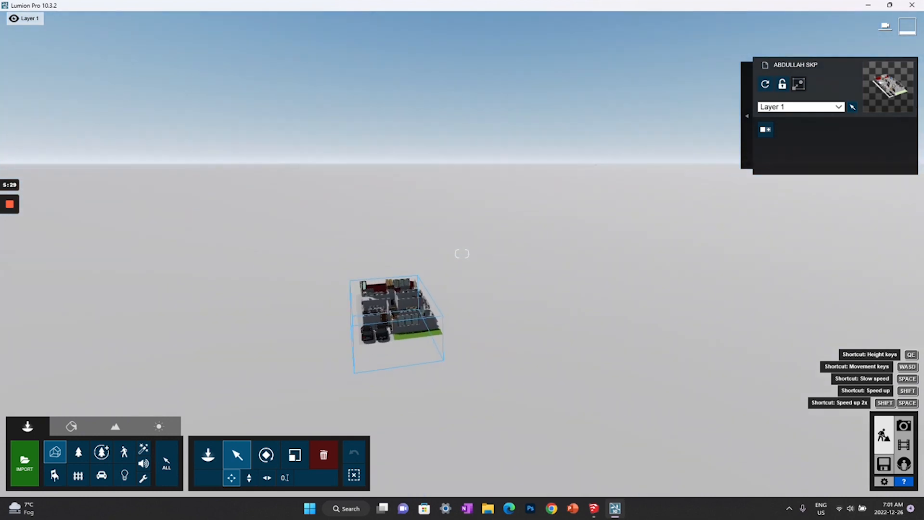
scroll(474, 286, "up", 3)
right_click_drag(462, 254, 486, 278)
scroll(477, 289, "down", 3)
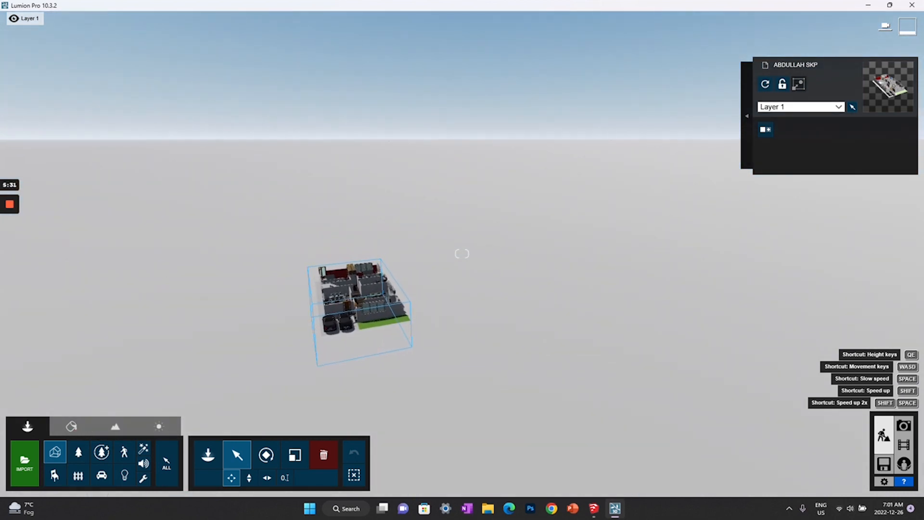
scroll(605, 364, "up", 4)
right_click_drag(605, 362, 520, 392)
mouse_move(767, 273)
right_mouse_down()
mouse_move(814, 256)
mouse_move(865, 265)
mouse_move(778, 275)
right_mouse_up()
scroll(862, 259, "up", 5)
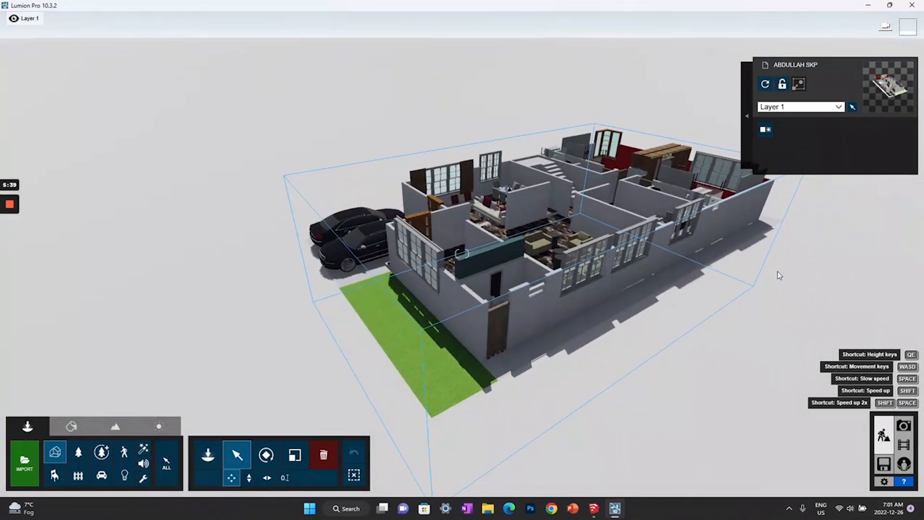
Frame the whole house from a steeper overhead angle so all rooms and both parked cars are in view.
key("w")
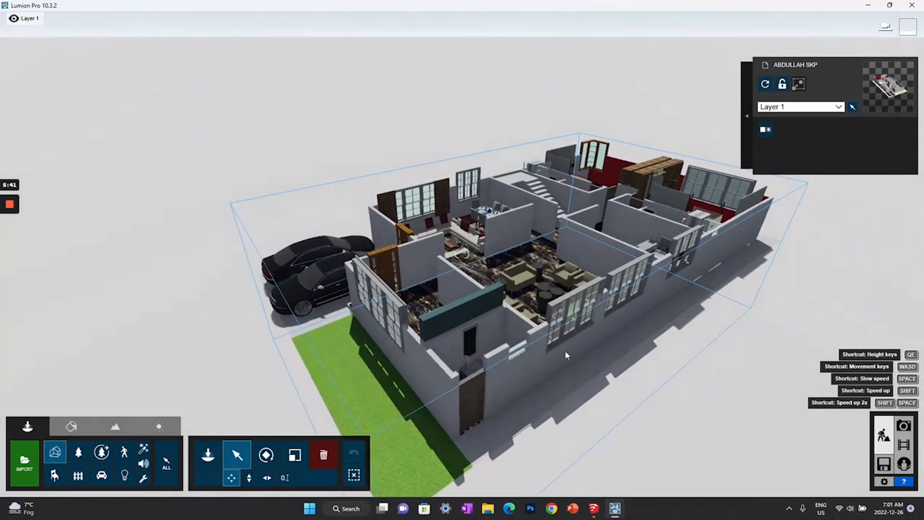
key("d")
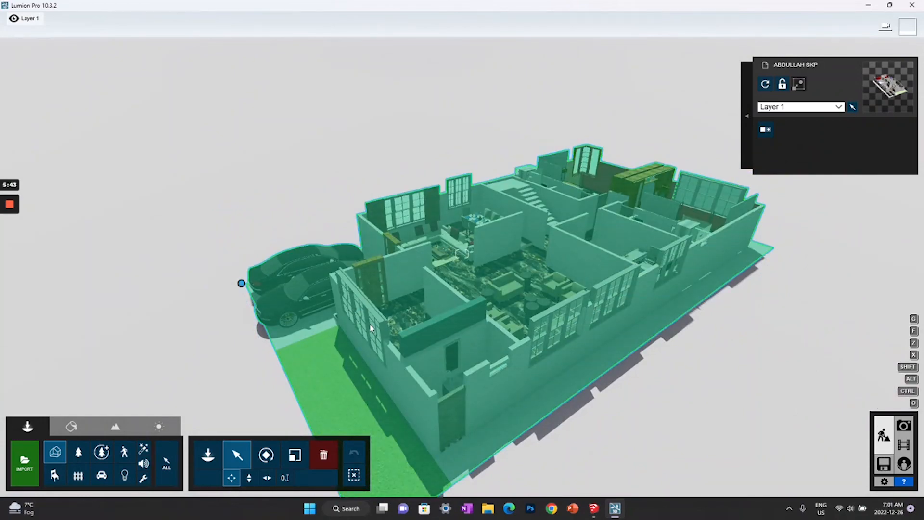
key("s")
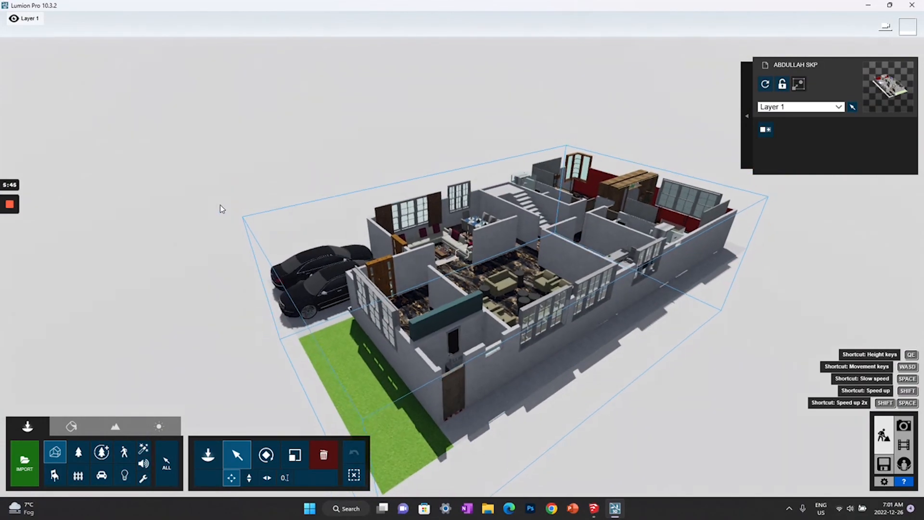
mouse_move(220, 208)
right_mouse_down()
mouse_move(241, 139)
mouse_move(241, 86)
mouse_move(242, 154)
mouse_move(219, 216)
mouse_move(293, 181)
mouse_move(232, 212)
right_mouse_up()
key("s")
key("w")
mouse_move(355, 152)
right_mouse_down()
mouse_move(343, 143)
mouse_move(348, 154)
right_mouse_up()
left_click(348, 154)
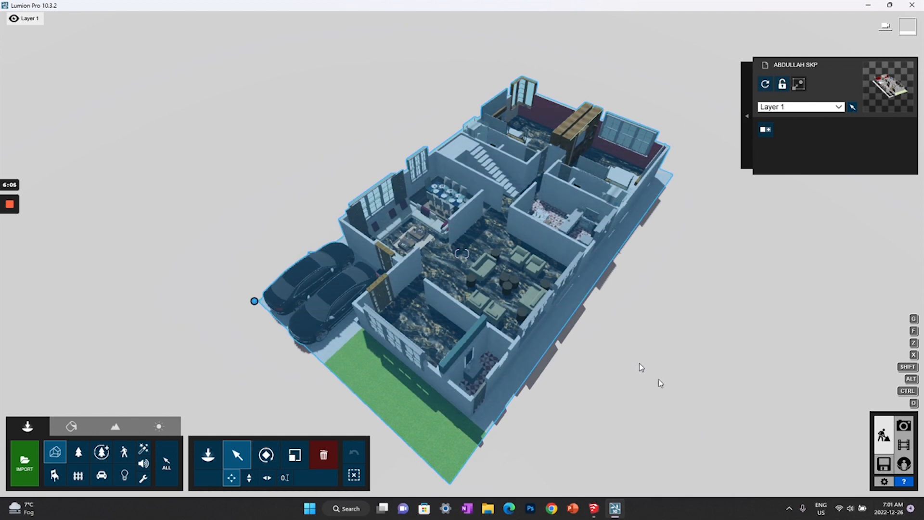
Switch to Photo mode, set the focal length to 39.1 mm and pull the camera back to fit the house.
left_click(903, 426)
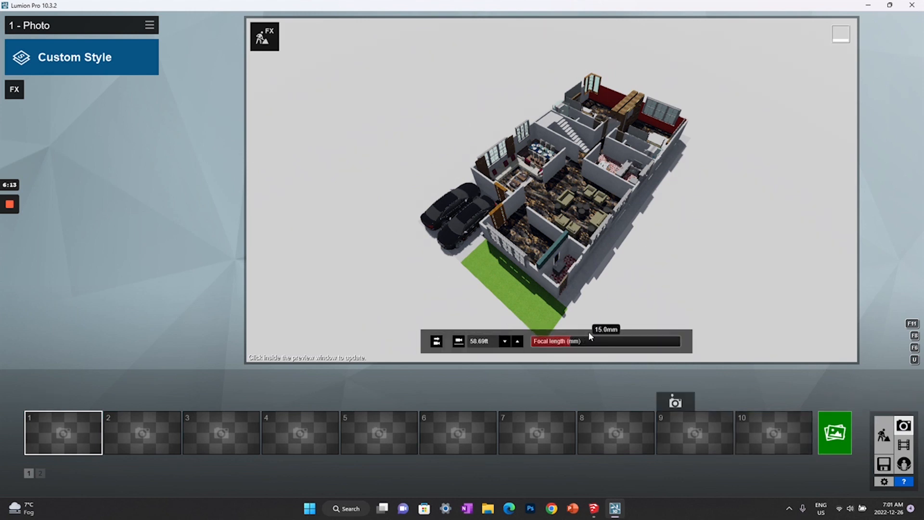
left_click(601, 343)
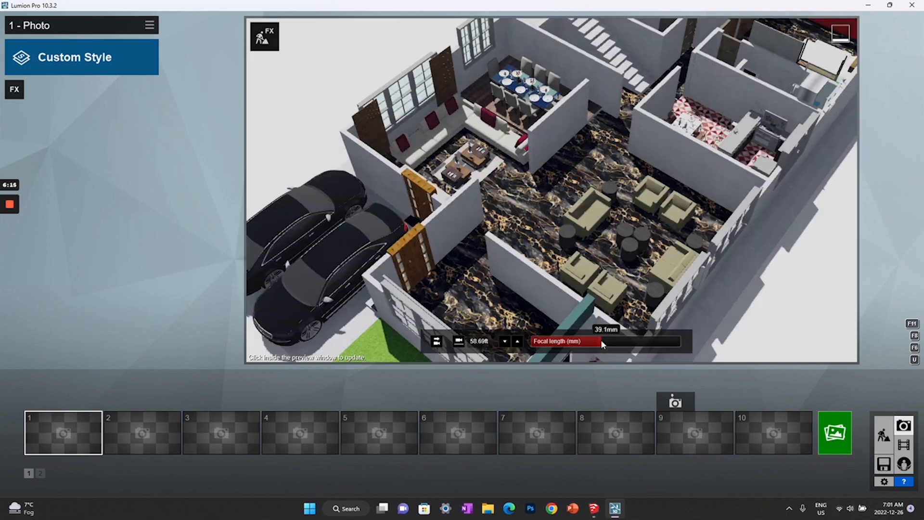
scroll(533, 260, "down", 4)
scroll(570, 283, "down", 3)
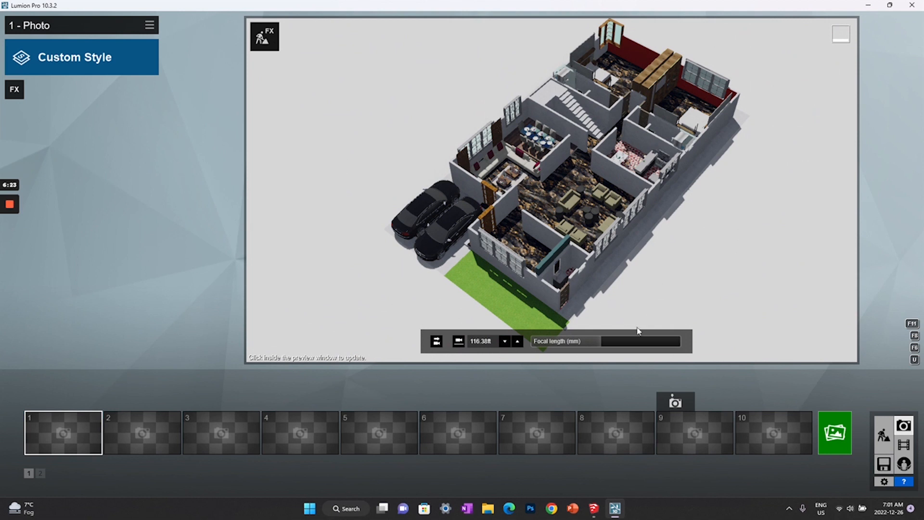
Increase the camera's focal length further and reframe the photo so the whole house fits in the preview.
left_click(619, 338)
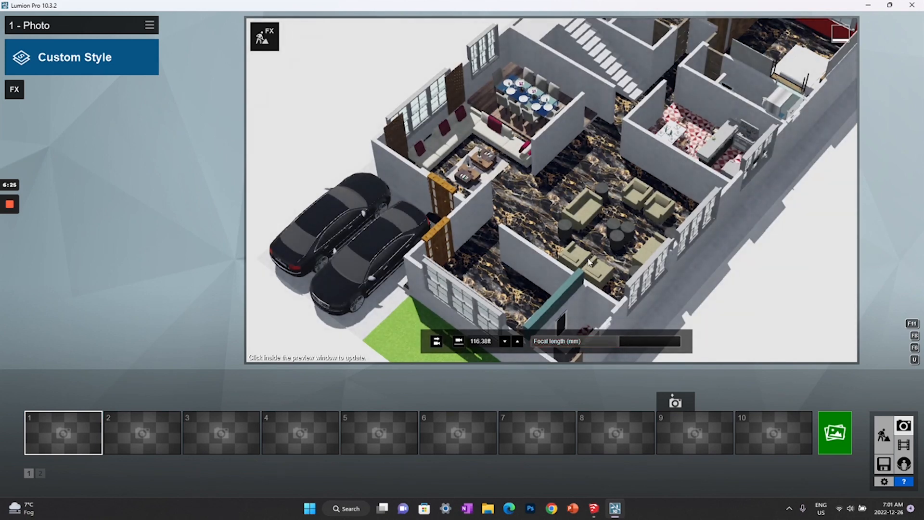
scroll(589, 262, "down", 6)
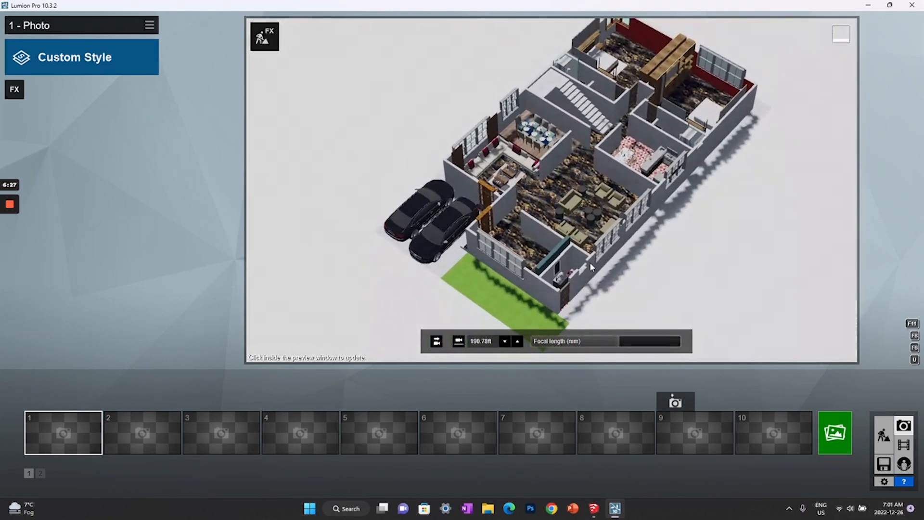
scroll(591, 261, "down", 2)
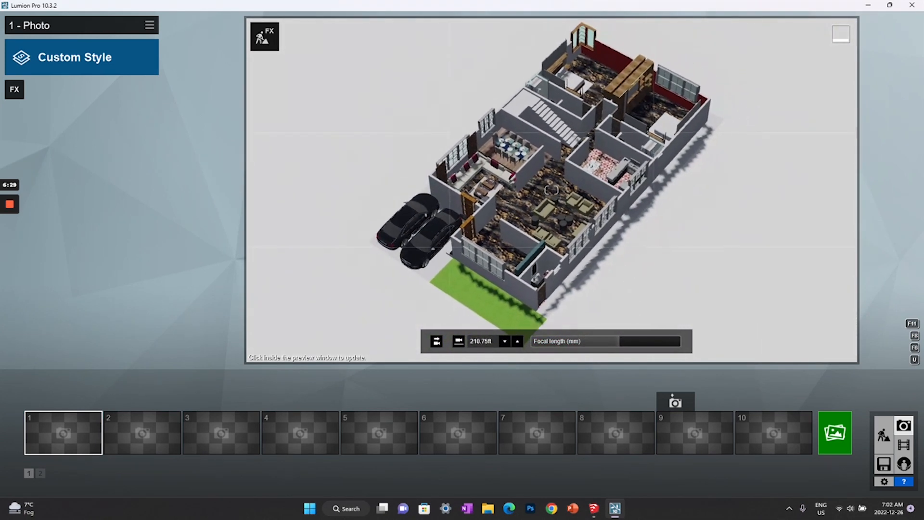
scroll(591, 261, "up", 1)
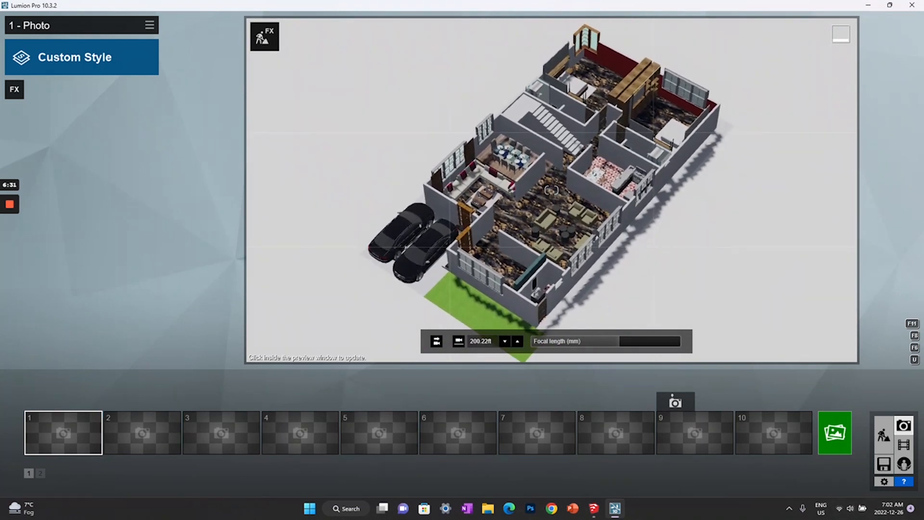
right_click_drag(591, 260, 592, 264)
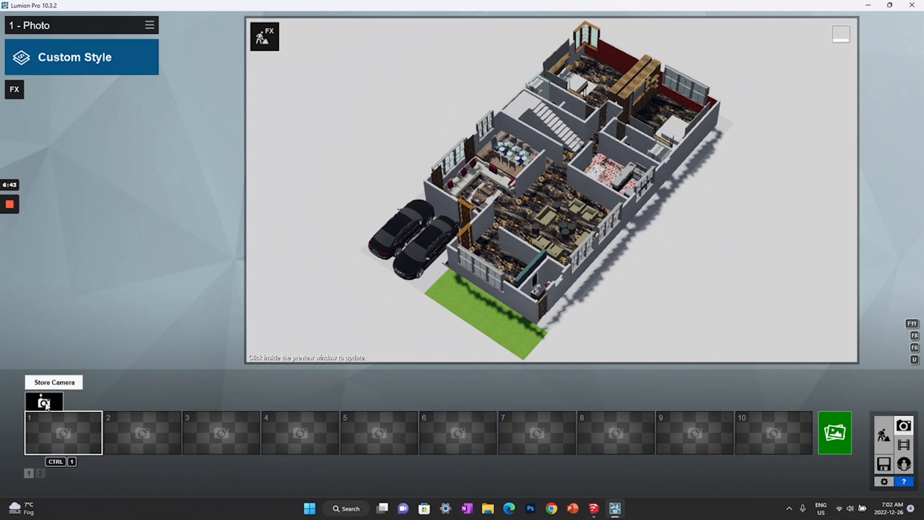
Store the framed camera view in photo slot 1 and return the preview to that saved view.
left_click(45, 403)
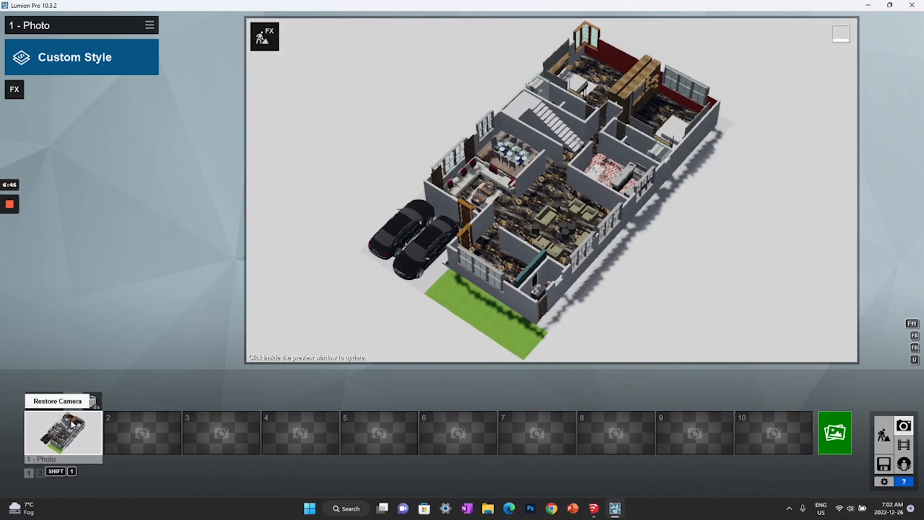
left_click(420, 230)
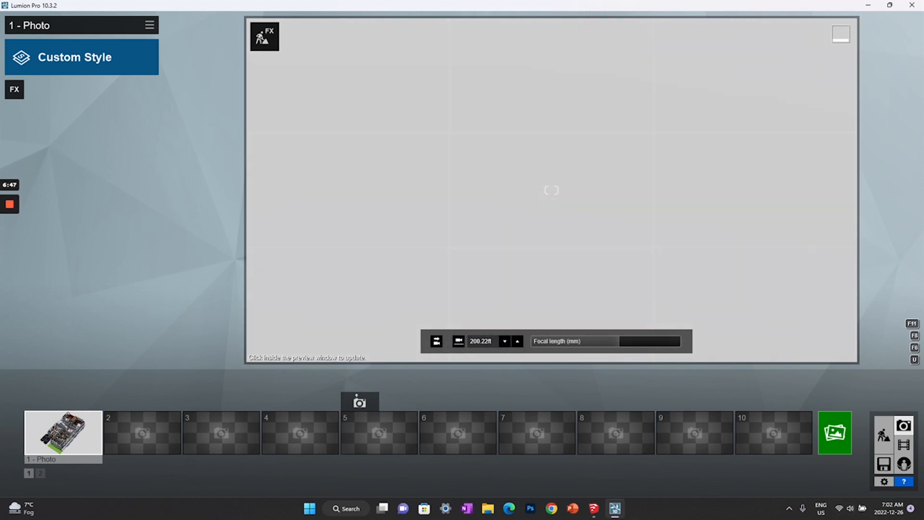
left_click(58, 421)
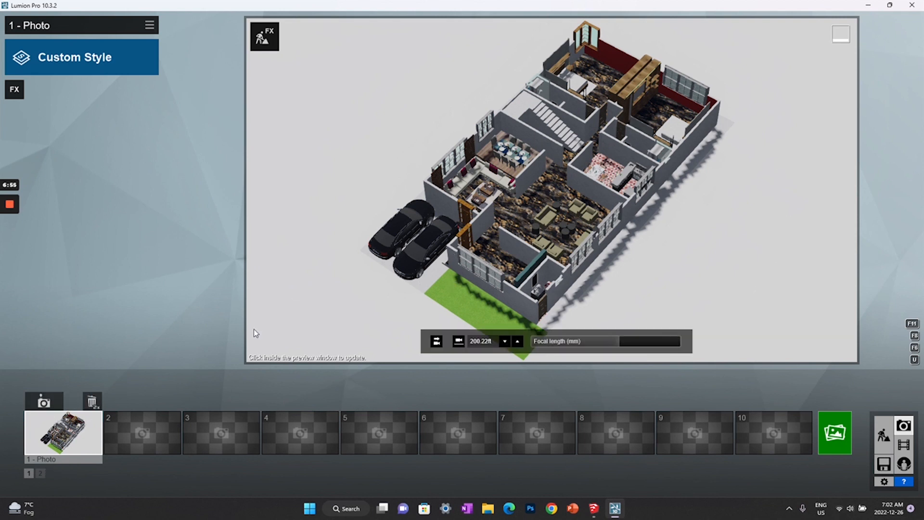
Apply the Realistic style to photo 1 and update the preview with its effects.
left_click(98, 61)
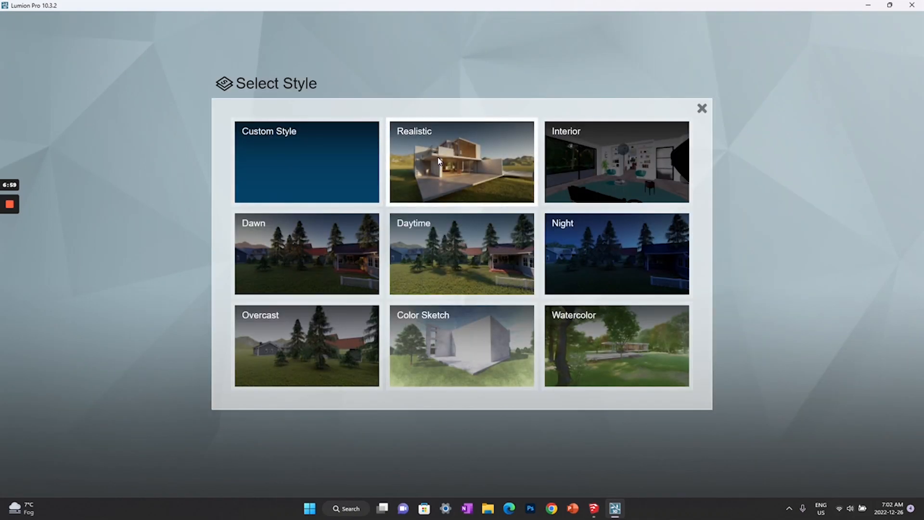
left_click(439, 160)
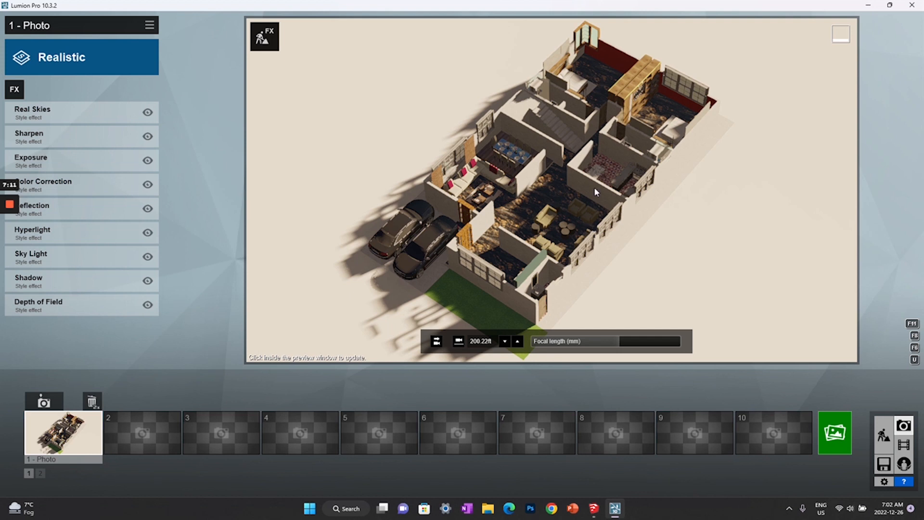
left_click(547, 178)
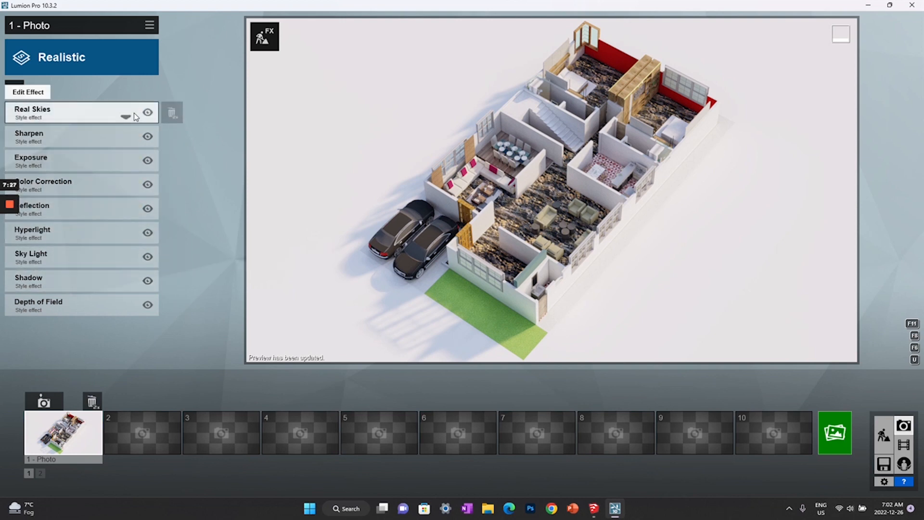
Set the Real Skies effect's heading to about -9.4° and return to the effects list.
left_click(79, 118)
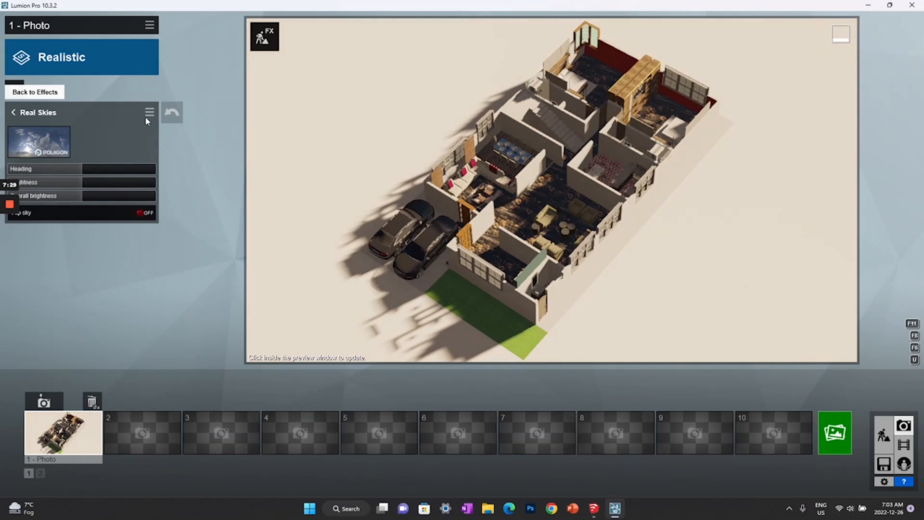
mouse_move(69, 171)
left_mouse_down()
mouse_move(118, 172)
mouse_move(39, 172)
mouse_move(143, 171)
mouse_move(77, 178)
left_mouse_up()
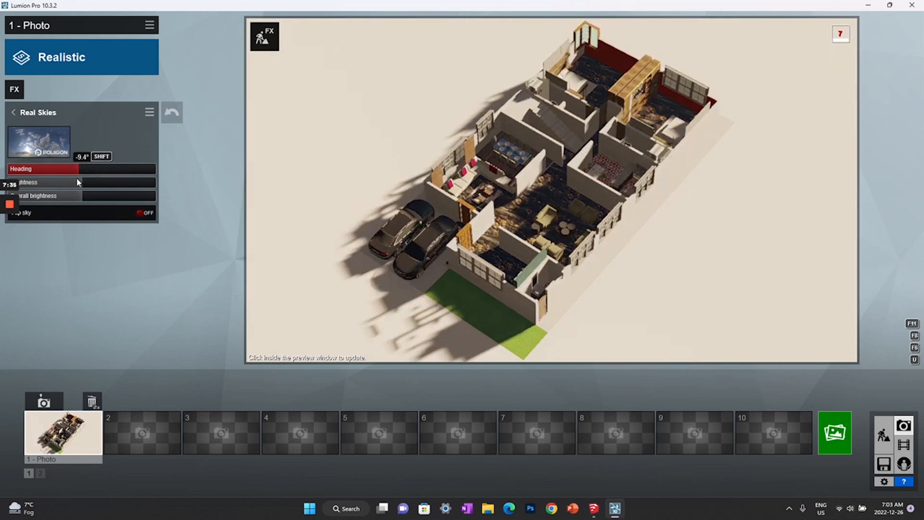
left_click(17, 120)
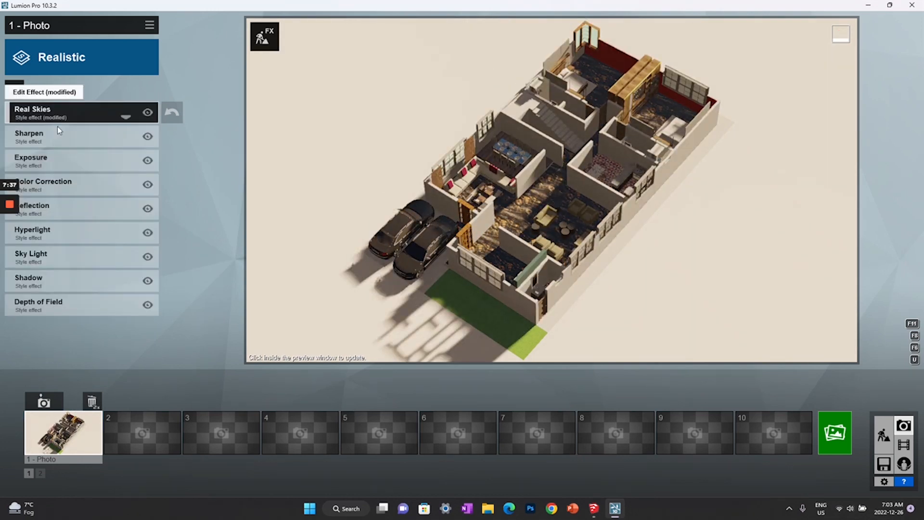
Turn off the Real Skies effect for photo 1 and update the preview.
left_click(148, 116)
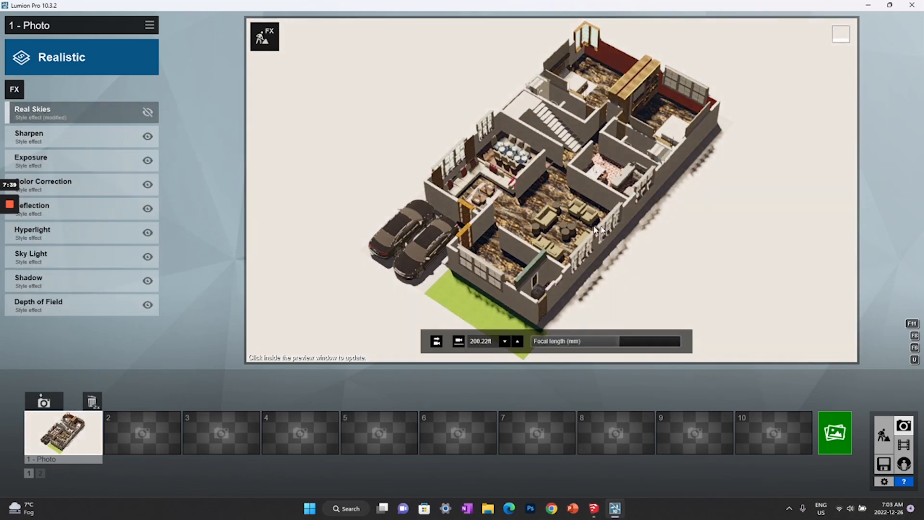
left_click(594, 229)
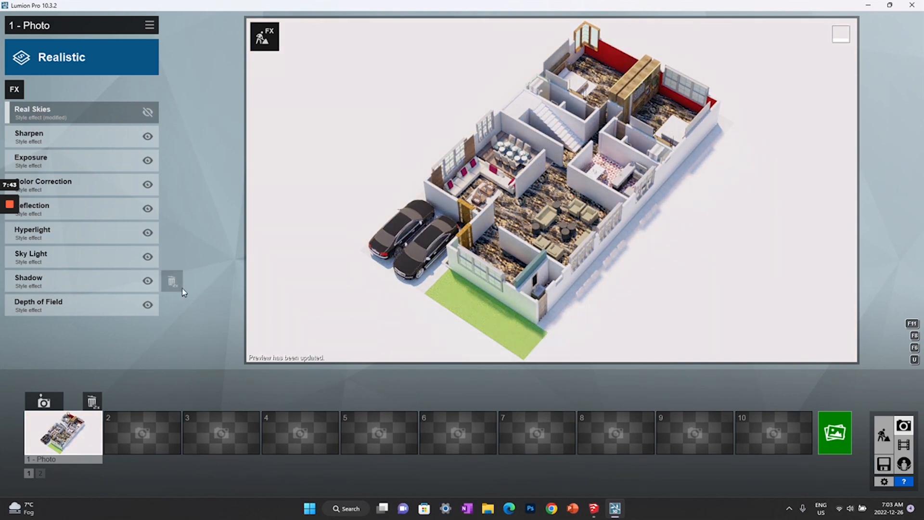
Turn off the Shadow effect for photo 1 and raise the Sharpen effect's intensity to its maximum, updating the preview after each change.
left_click(148, 281)
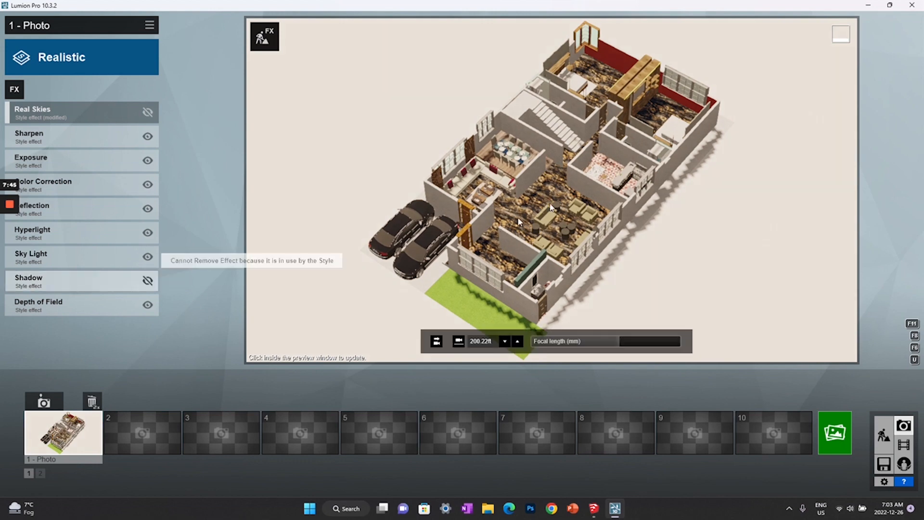
left_click(589, 185)
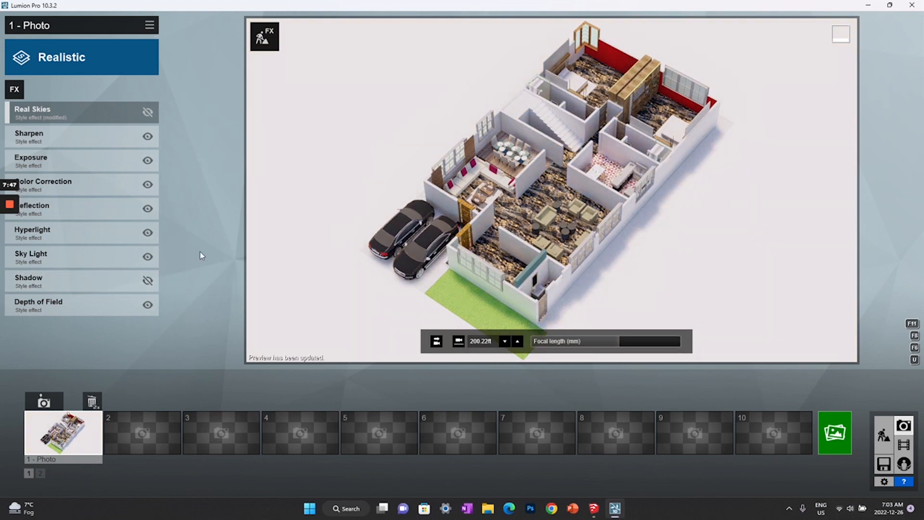
left_click(71, 145)
left_click_drag(28, 129, 44, 133)
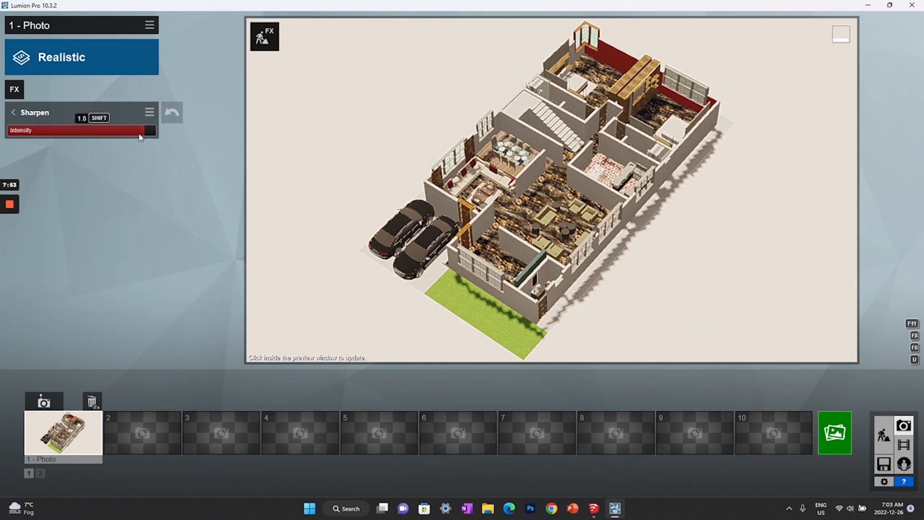
left_click_drag(147, 136, 157, 136)
left_click(446, 156)
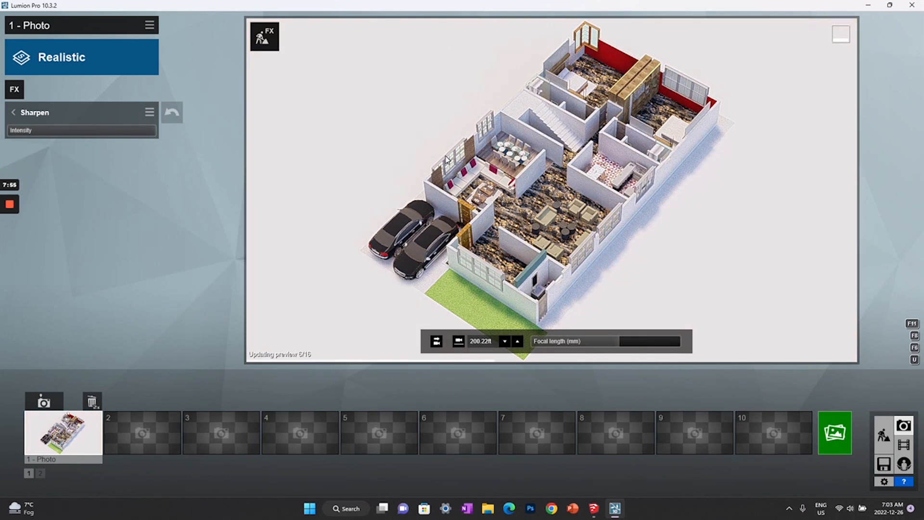
left_click(13, 112)
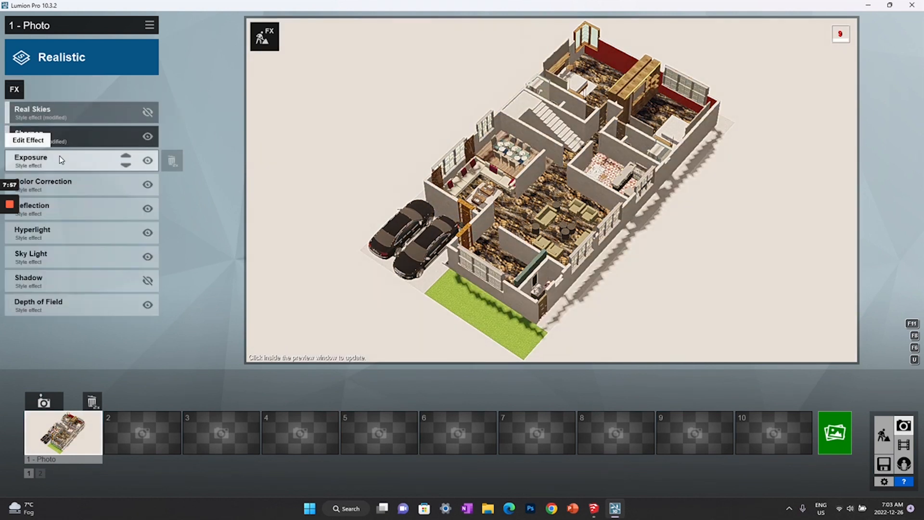
Try darker and brighter levels in the Exposure effect, settle on about 0.6, and return to the effects list.
left_click(84, 159)
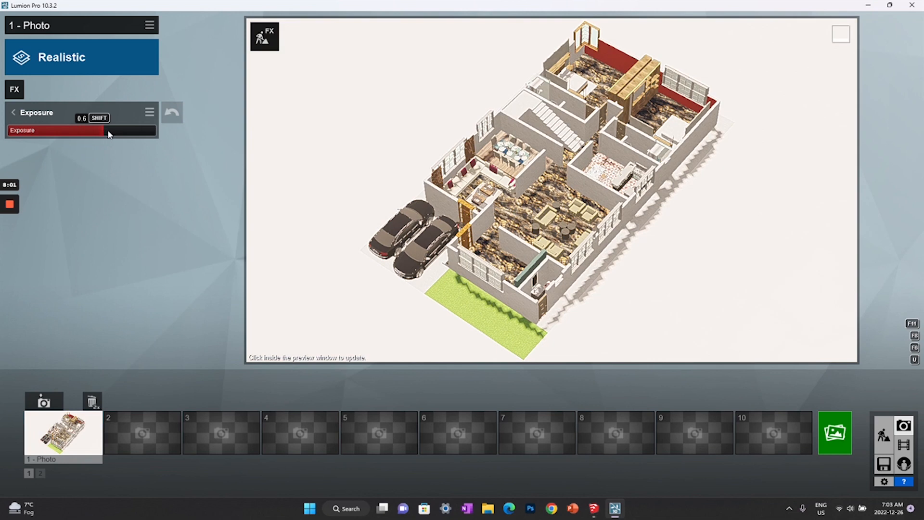
left_click_drag(107, 131, 96, 131)
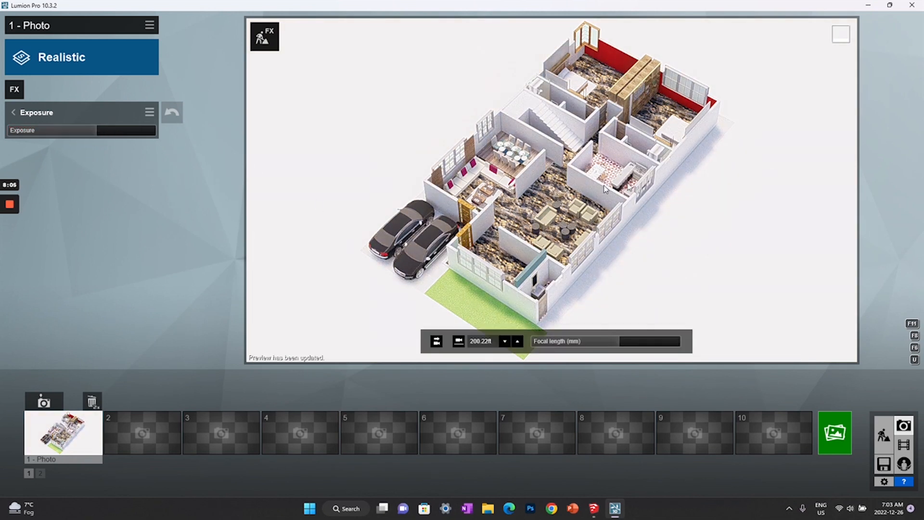
left_click_drag(10, 131, 68, 131)
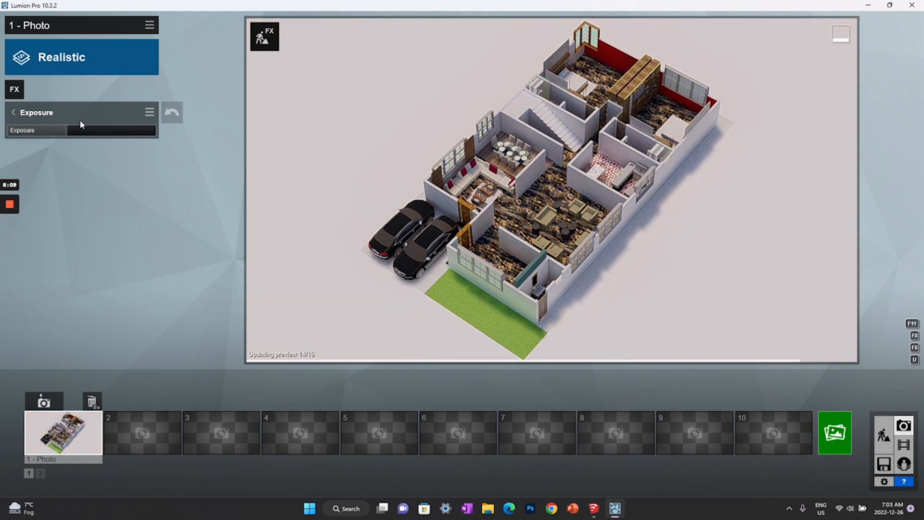
left_click(130, 133)
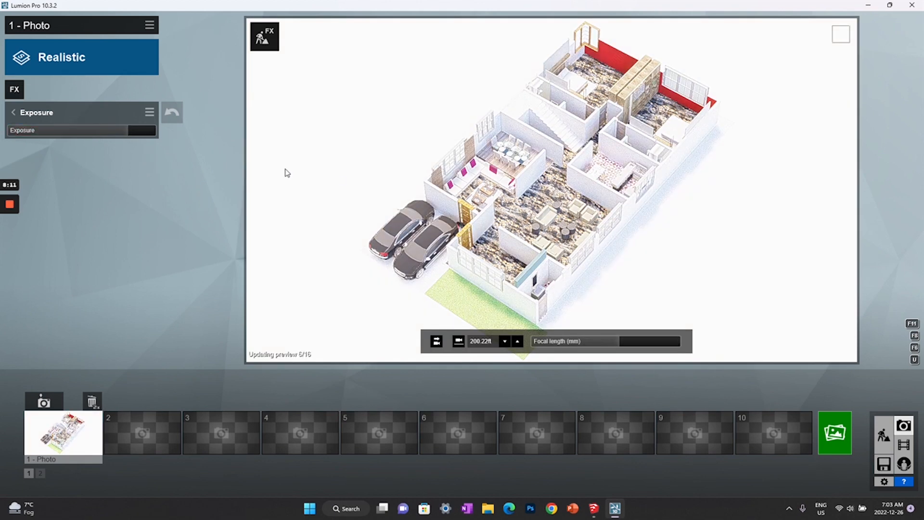
left_click(70, 131)
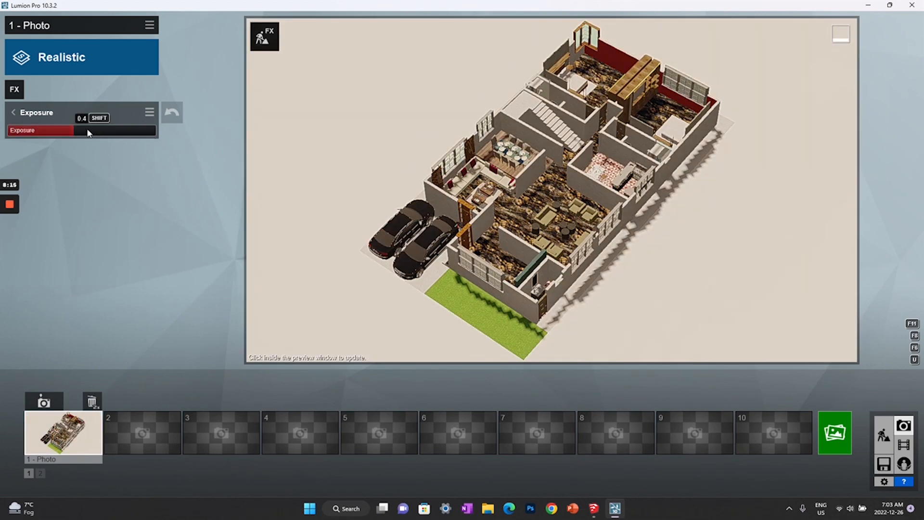
left_click_drag(87, 128, 99, 134)
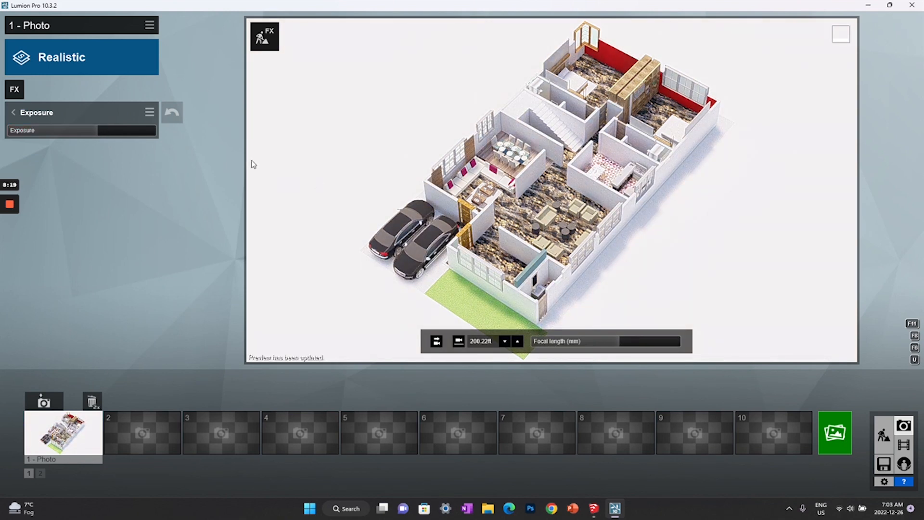
left_click(14, 112)
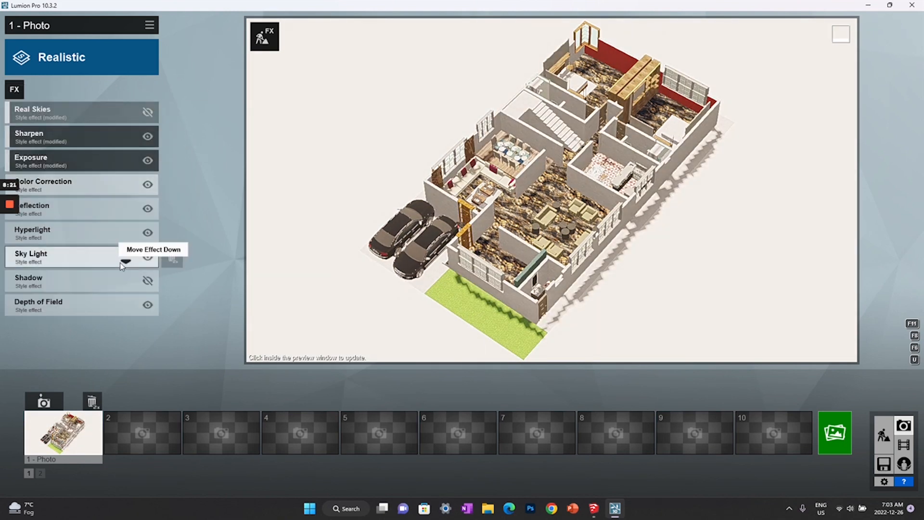
Set the Color Correction effect's vibrance to about 0.3 and its brightness to about 0.8.
left_click(79, 187)
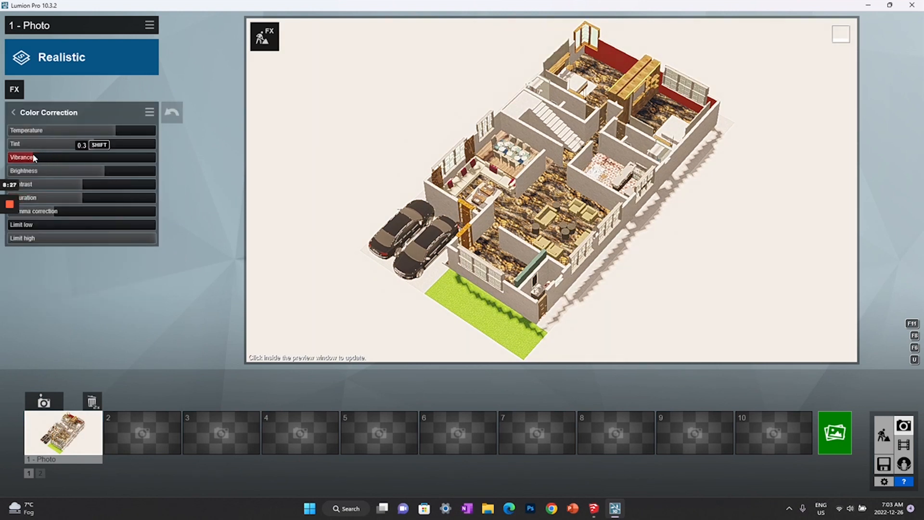
left_click(432, 134)
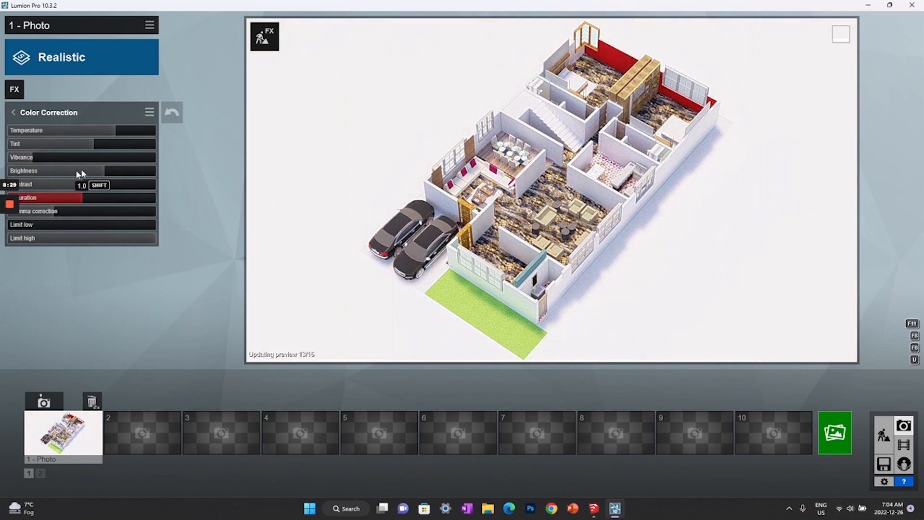
left_click(121, 172)
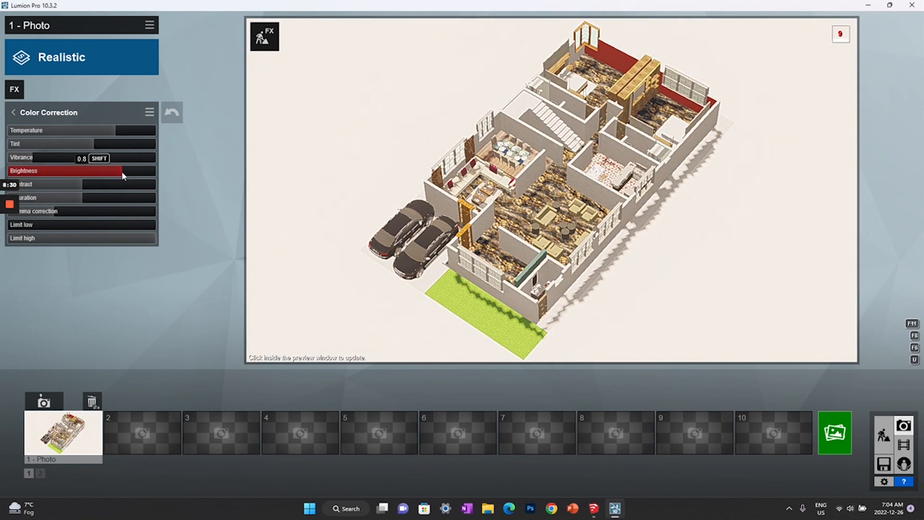
Set the Color Correction effect's gamma correction to about 0.9 and raise its saturation moderately.
left_click(67, 212)
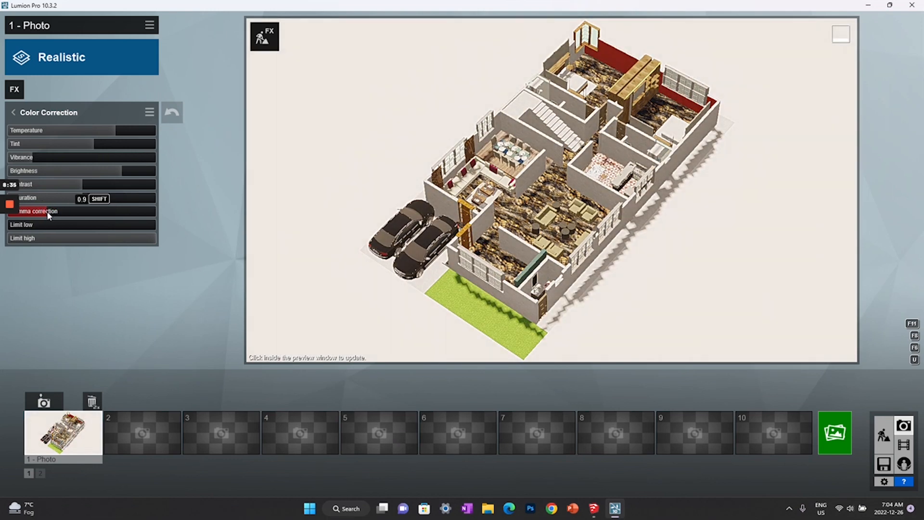
left_click(49, 211)
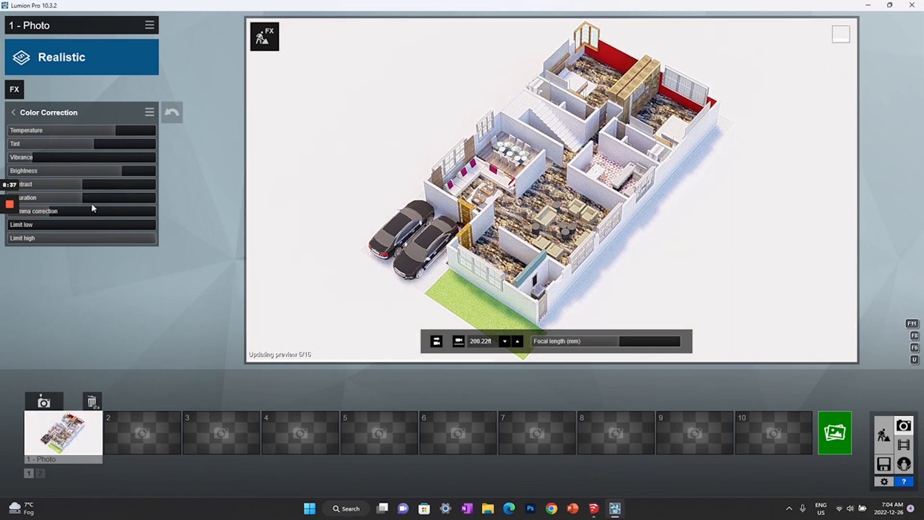
left_click(103, 201)
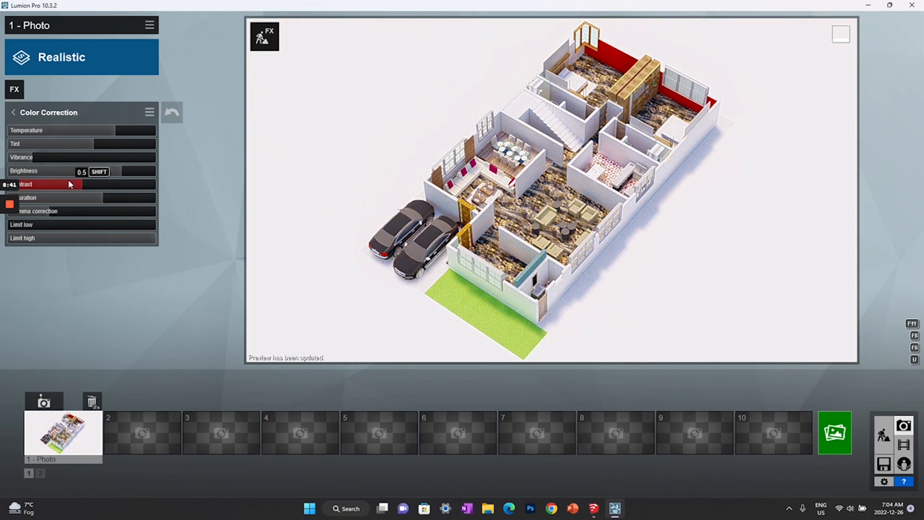
Lower the Color Correction temperature to slightly below zero for a cooler tone, comparing several levels in the updated preview.
left_click_drag(97, 133, 80, 129)
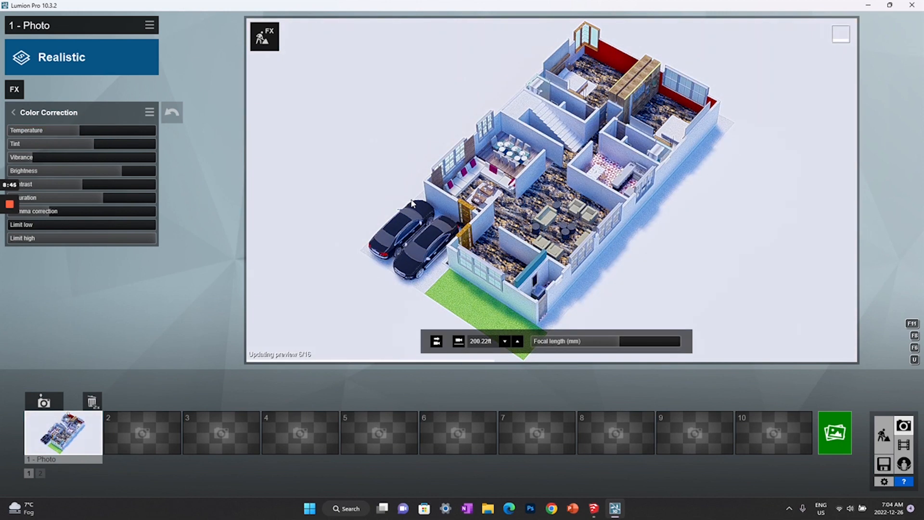
left_click(90, 129)
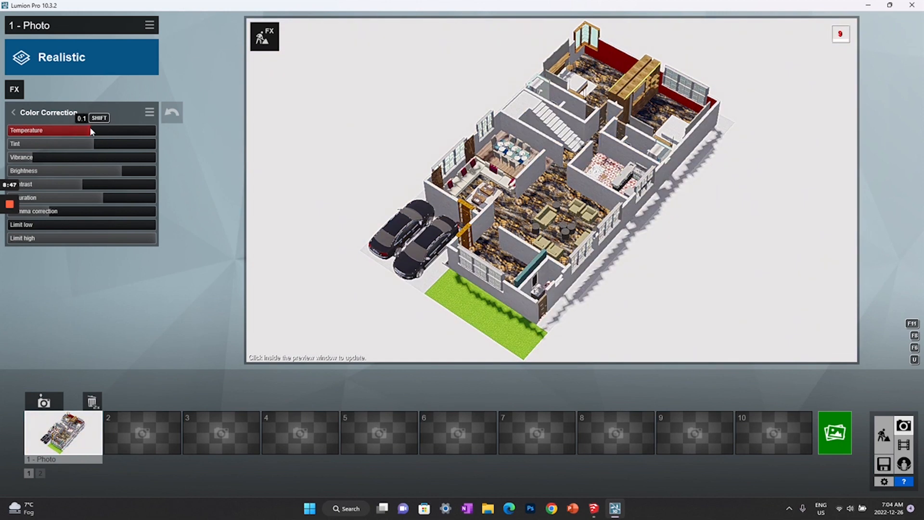
left_click(397, 128)
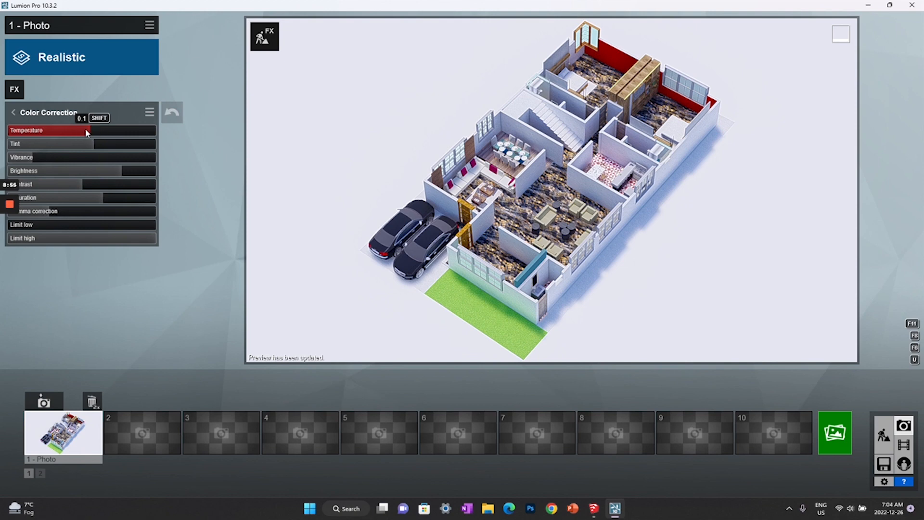
mouse_move(88, 132)
left_mouse_down()
mouse_move(108, 134)
mouse_move(71, 132)
mouse_move(83, 127)
left_mouse_up()
left_click(269, 137)
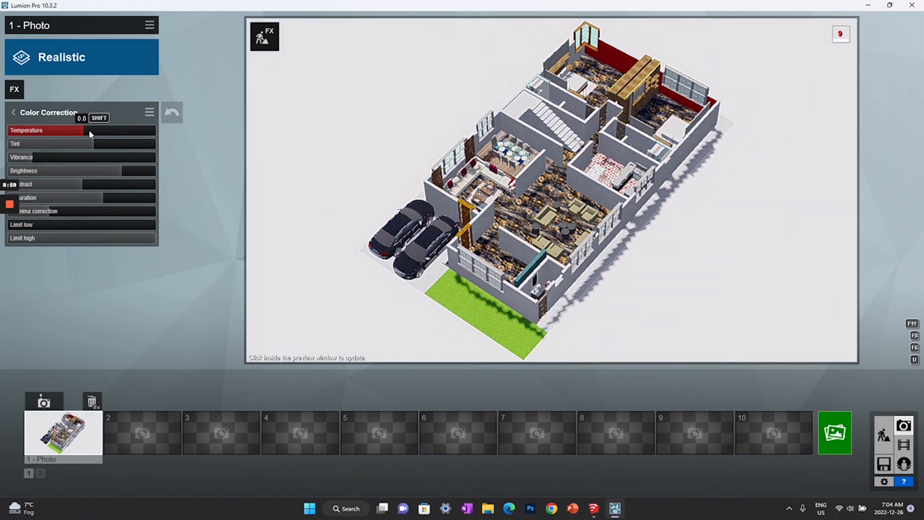
left_click(71, 131)
left_click(420, 129)
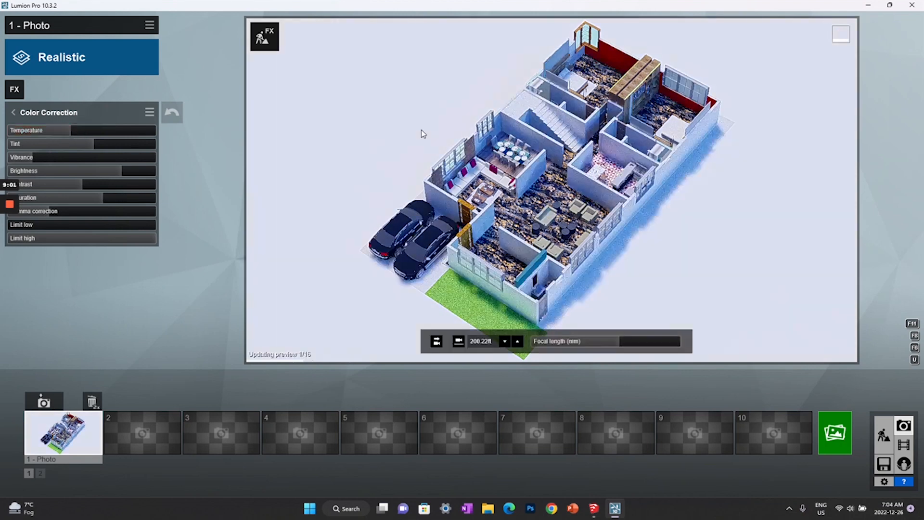
Reduce the Color Correction tint slightly after trying -0.2, and raise the contrast a little.
left_click_drag(85, 143, 63, 144)
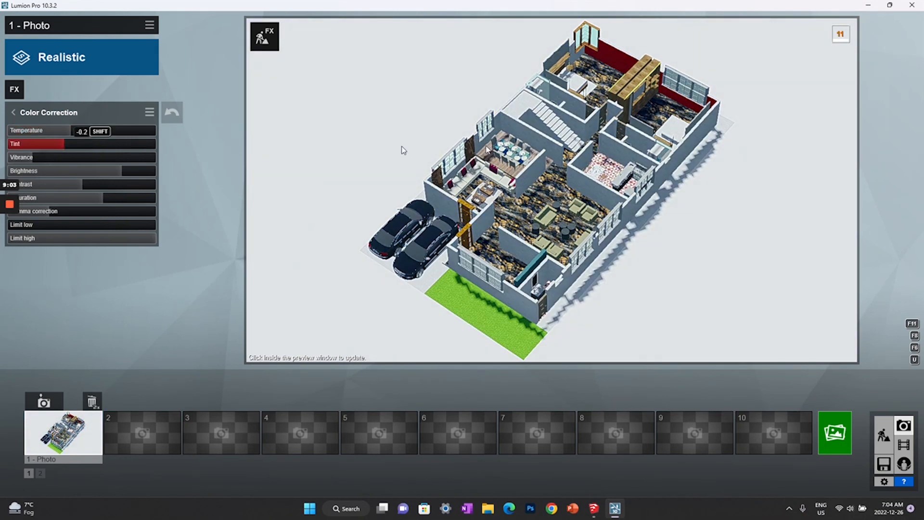
left_click(87, 143)
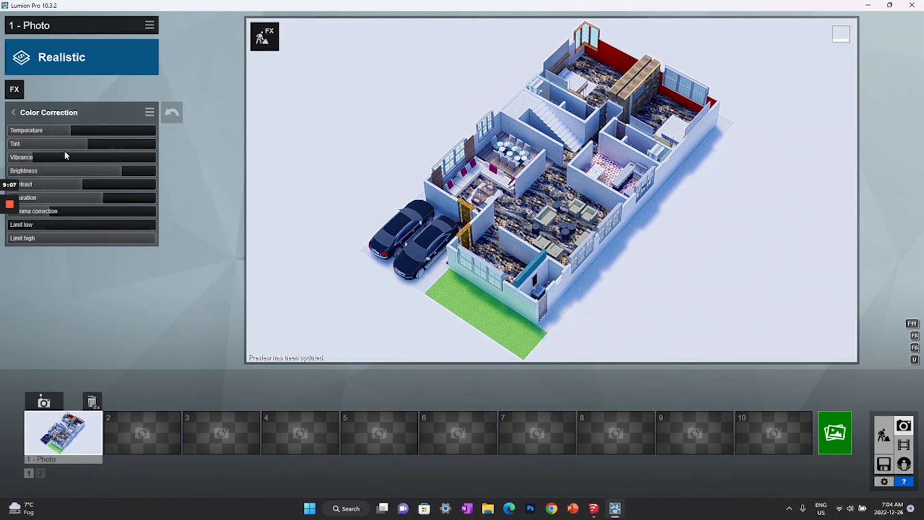
left_click(95, 184)
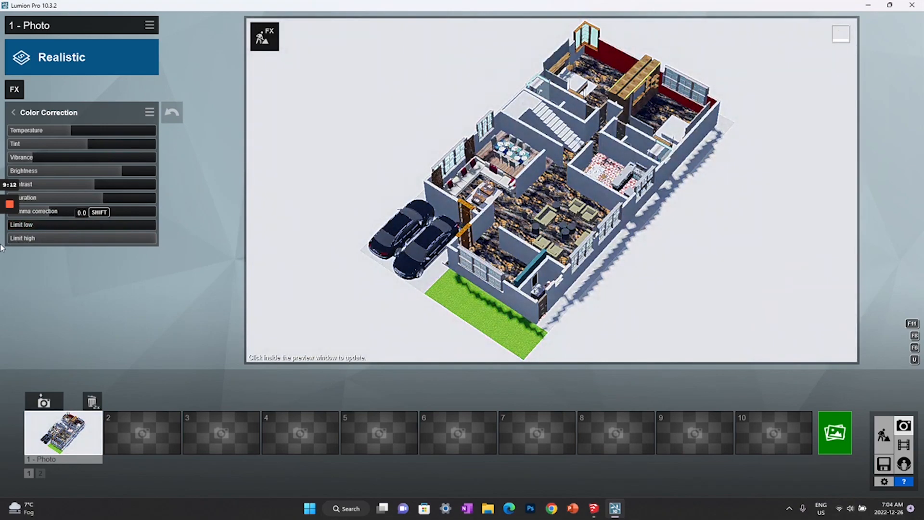
Try lower Limit high levels in Color Correction, set it slightly below its maximum, and return to the effects list.
left_click(81, 239)
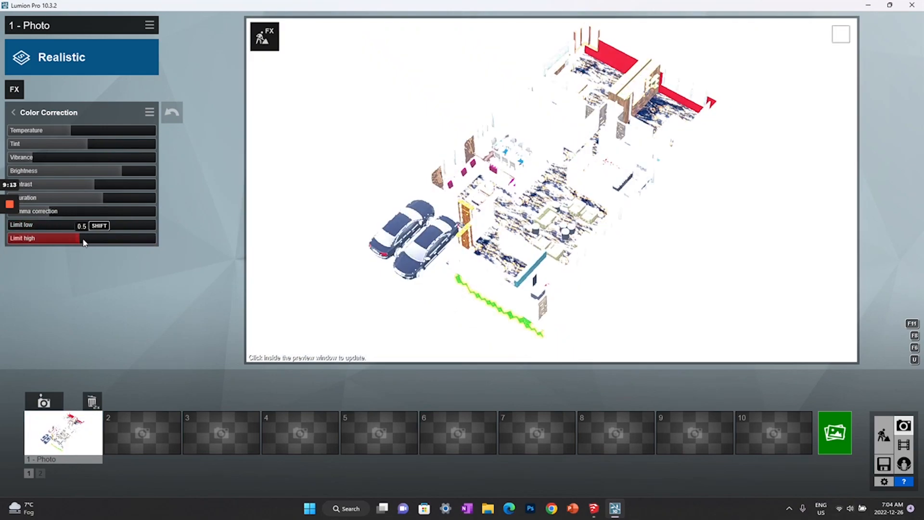
left_click(108, 238)
left_click_drag(110, 241, 174, 240)
left_click(368, 218)
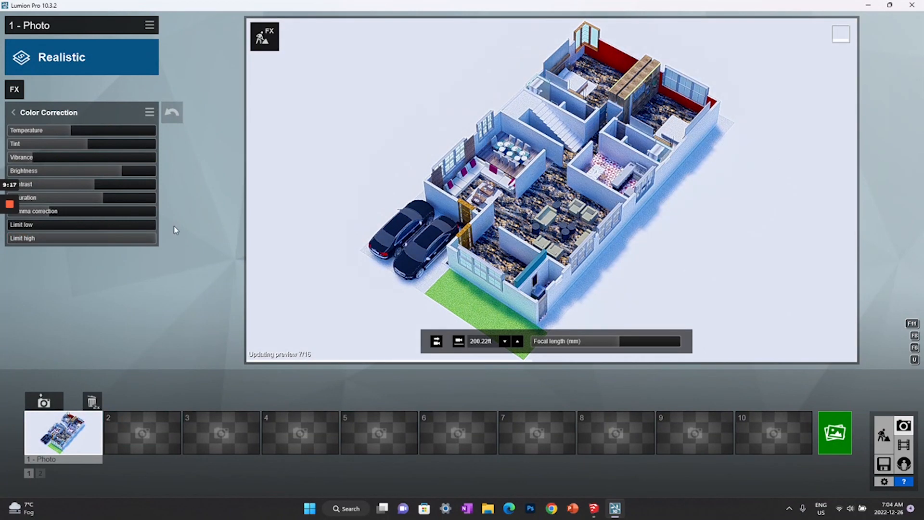
left_click(140, 237)
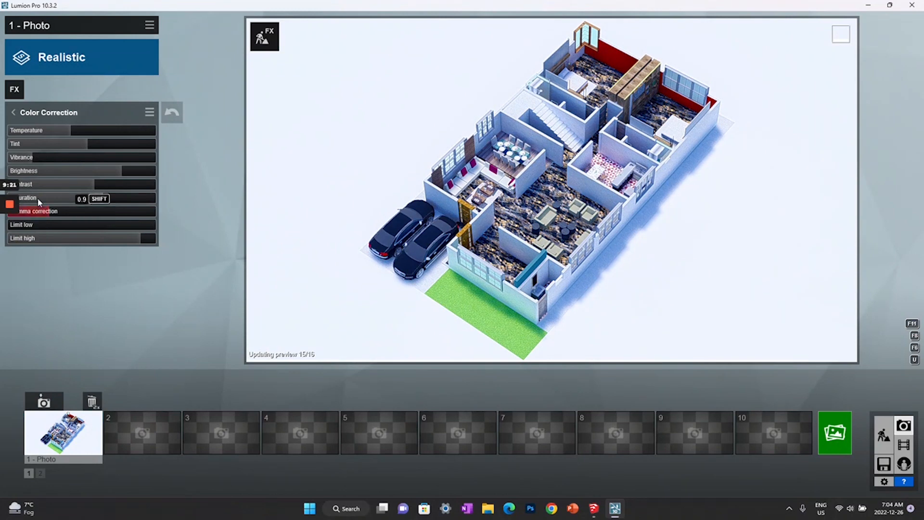
left_click(15, 114)
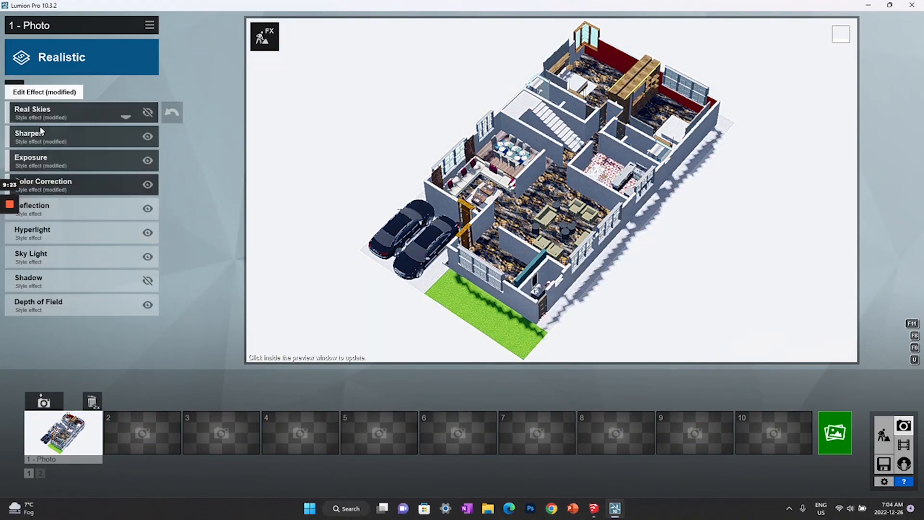
Set the Reflection effect's preview quality to High and return to the effects list.
left_click(80, 204)
left_click(117, 193)
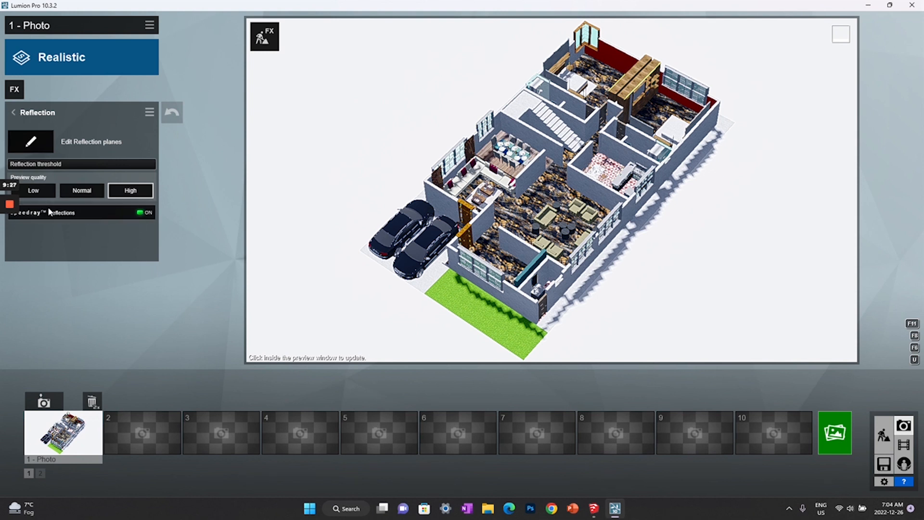
left_click(11, 113)
Raise the Hyperlight effect's amount to its maximum, update the preview, and return to the effects list.
left_click(82, 236)
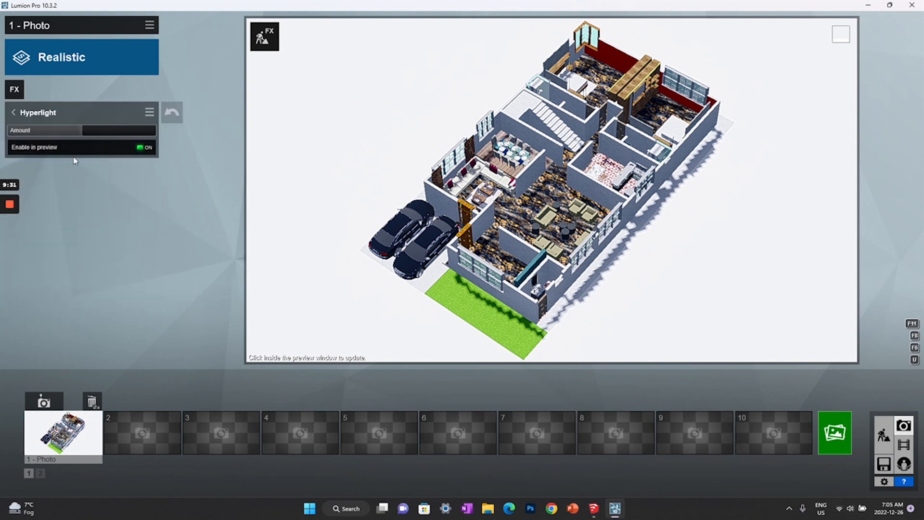
mouse_move(138, 132)
left_click_drag(151, 129, 229, 131)
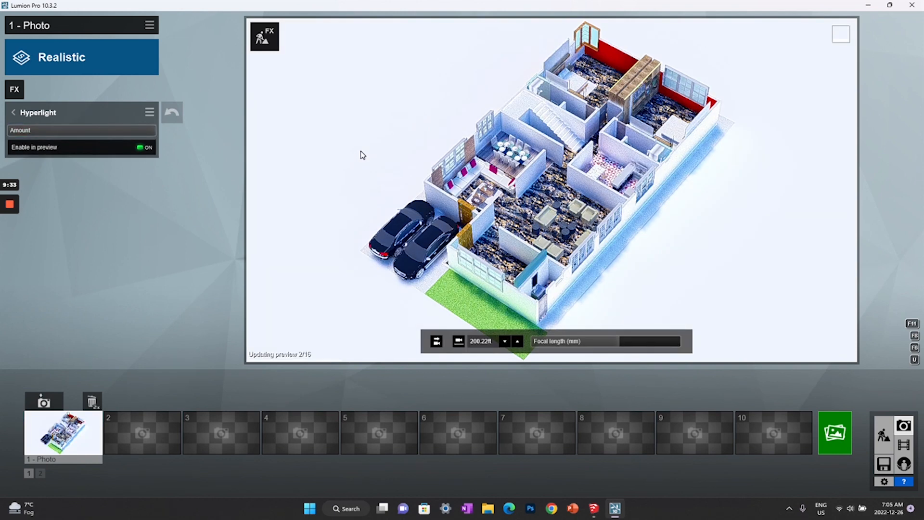
left_click(13, 112)
Raise the Sky Light effect's brightness to its maximum and set its render quality to Ultra.
left_click(86, 252)
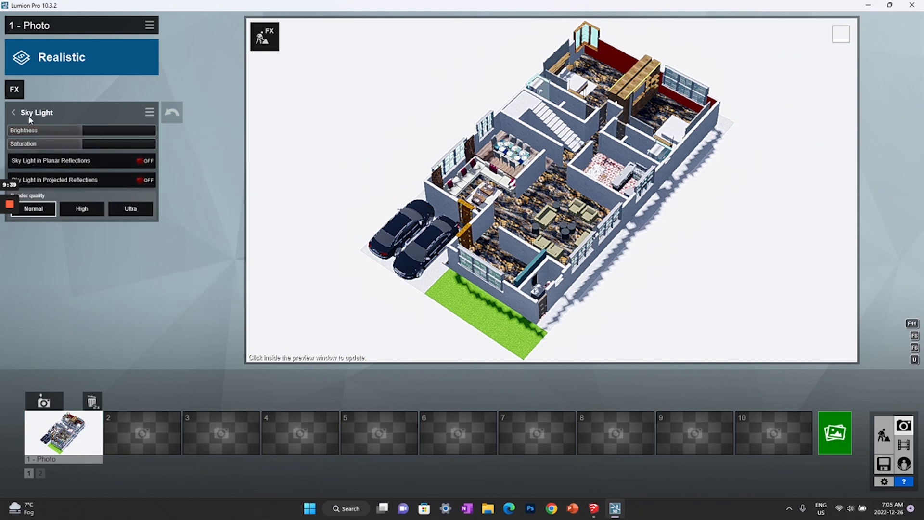
left_click_drag(116, 128, 221, 133)
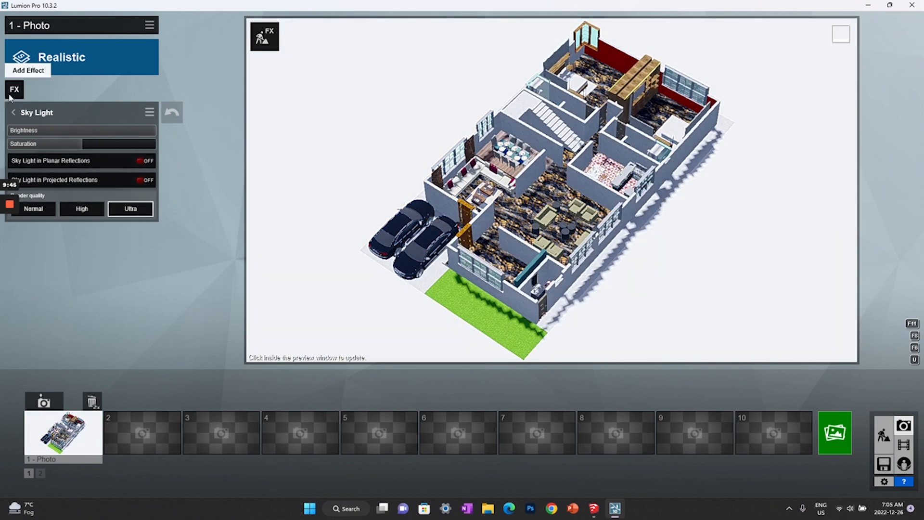
In the Shadow effect, turn off soft shadows and fine detail shadows and lower sun shadow range and coloring to their minimum.
left_click(13, 112)
left_click(73, 280)
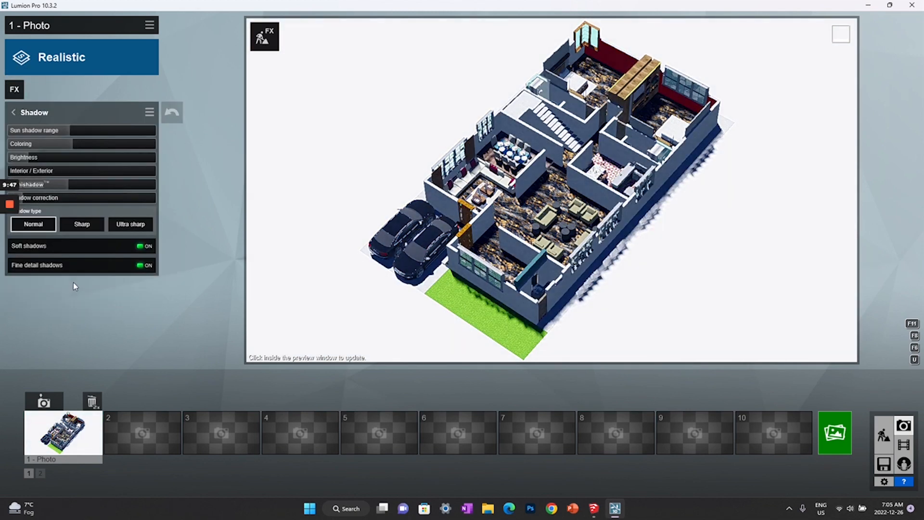
left_click(143, 248)
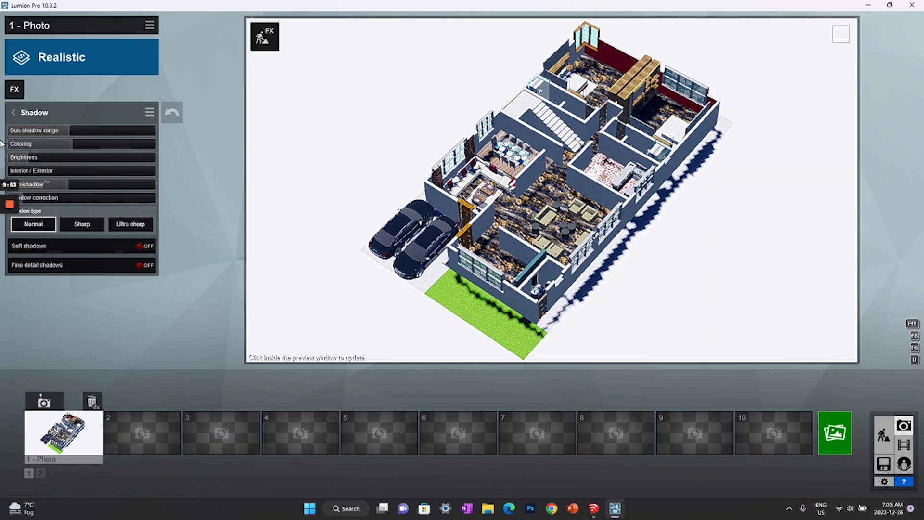
left_click_drag(56, 136, 1, 151)
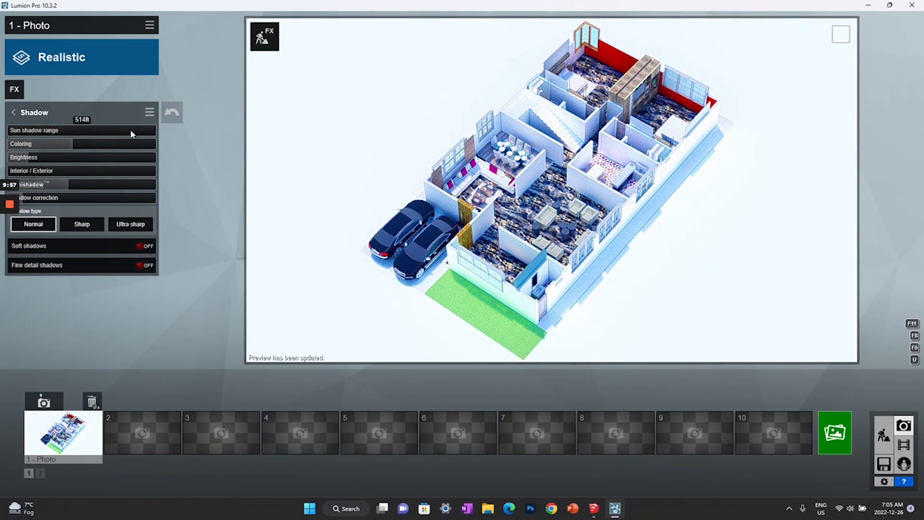
left_click_drag(70, 149, 5, 156)
left_click(596, 164)
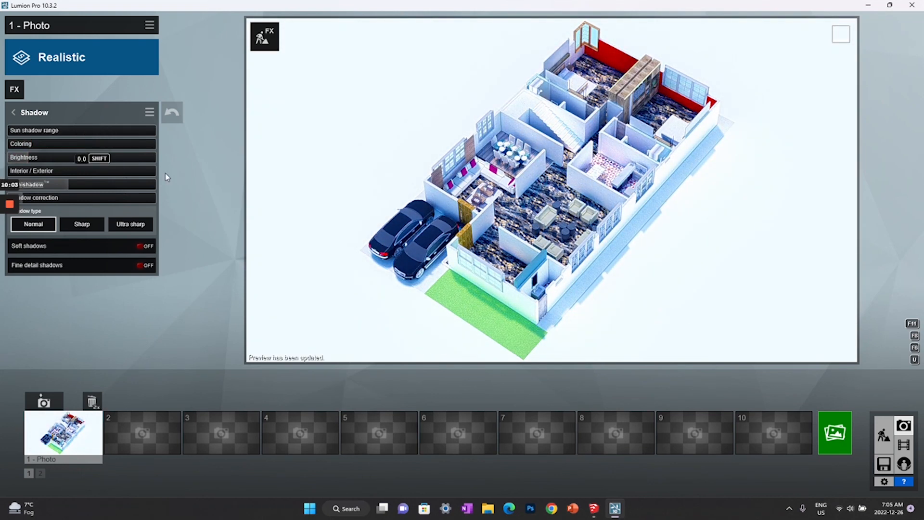
Return to the effects list, disable the Shadow effect and update the preview.
left_click(13, 114)
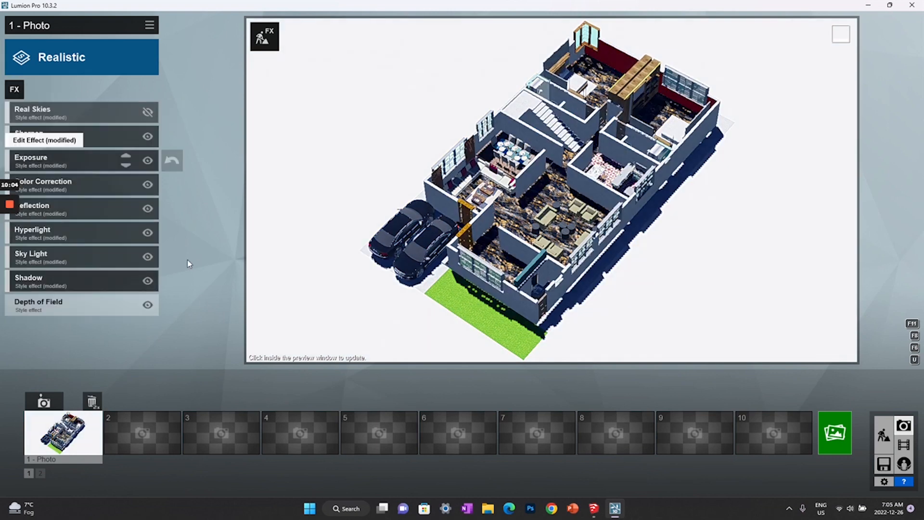
left_click(146, 281)
left_click(524, 195)
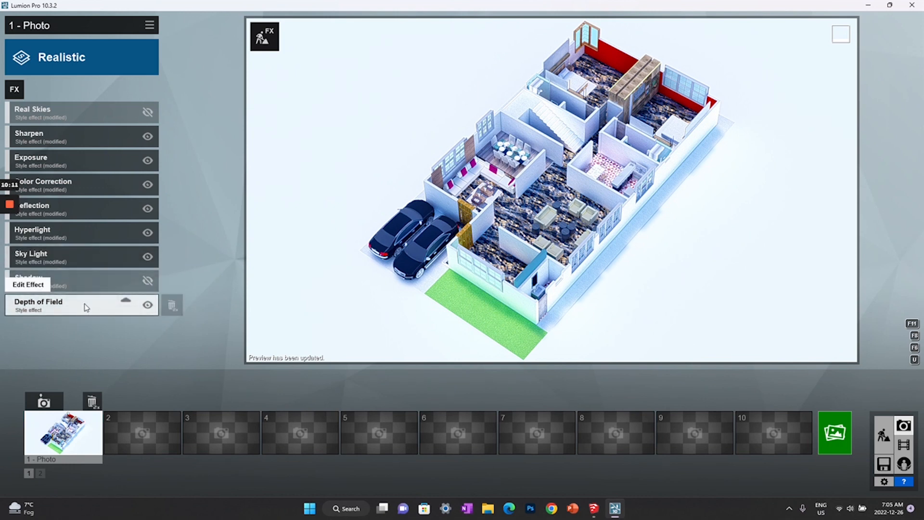
Check the photo effect library and the Sharpen effect's intensity setting, updating the preview and returning to the effects list.
left_click(16, 92)
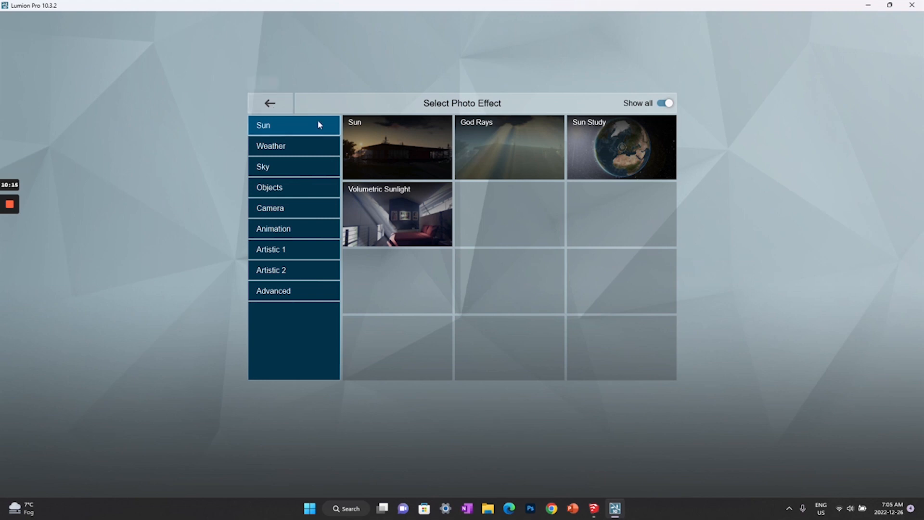
left_click(258, 107)
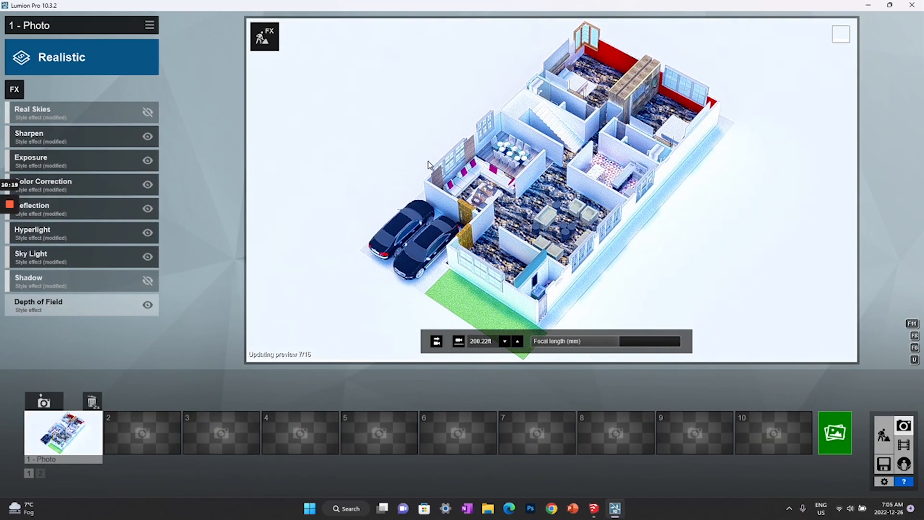
left_click(81, 113)
left_click(14, 89)
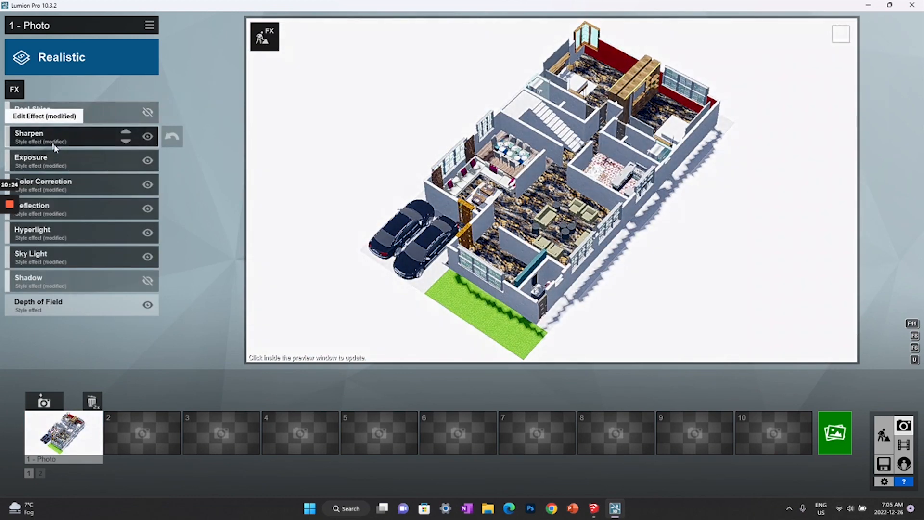
left_click(85, 137)
left_click(433, 155)
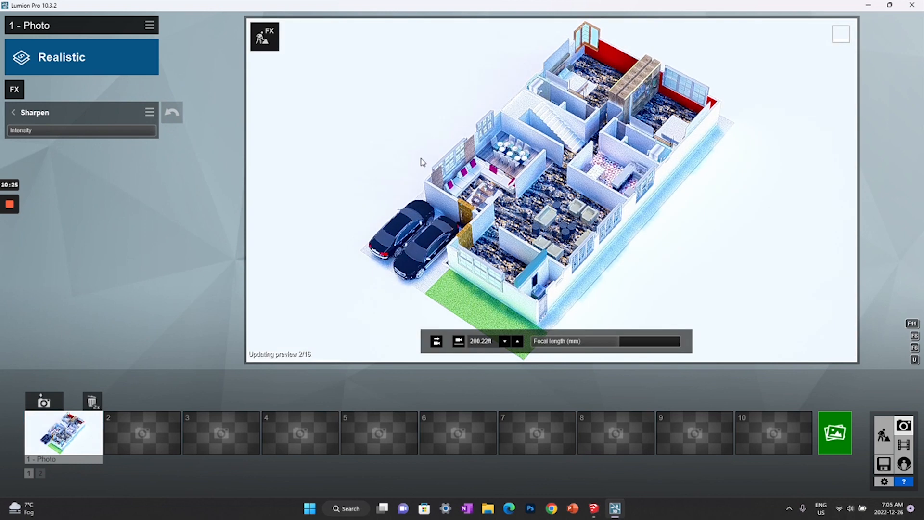
left_click(12, 114)
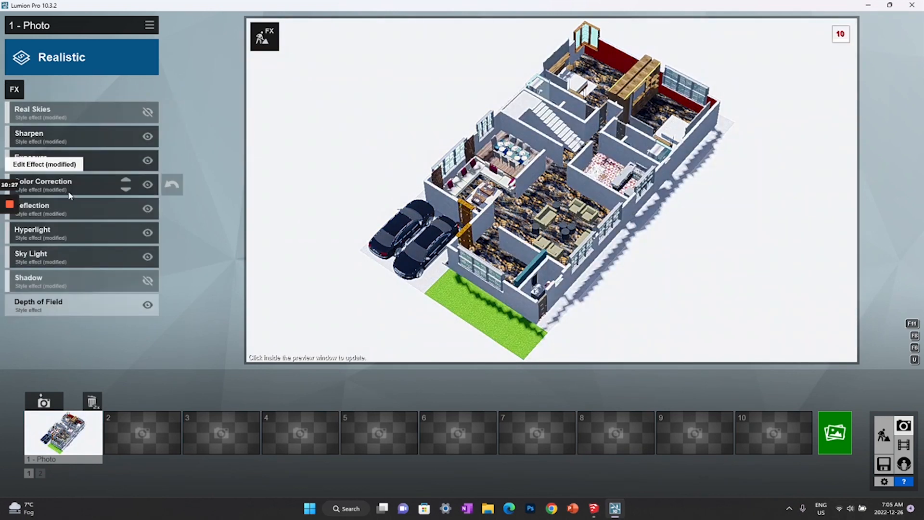
In Color Correction, raise the temperature slightly, raise vibrance to just past the middle, lower contrast slightly and update the preview.
left_click(84, 181)
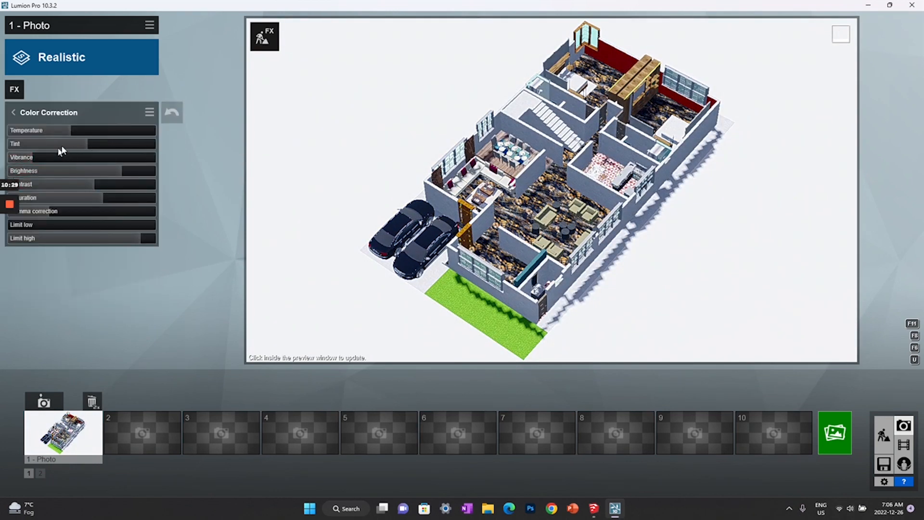
left_click(81, 129)
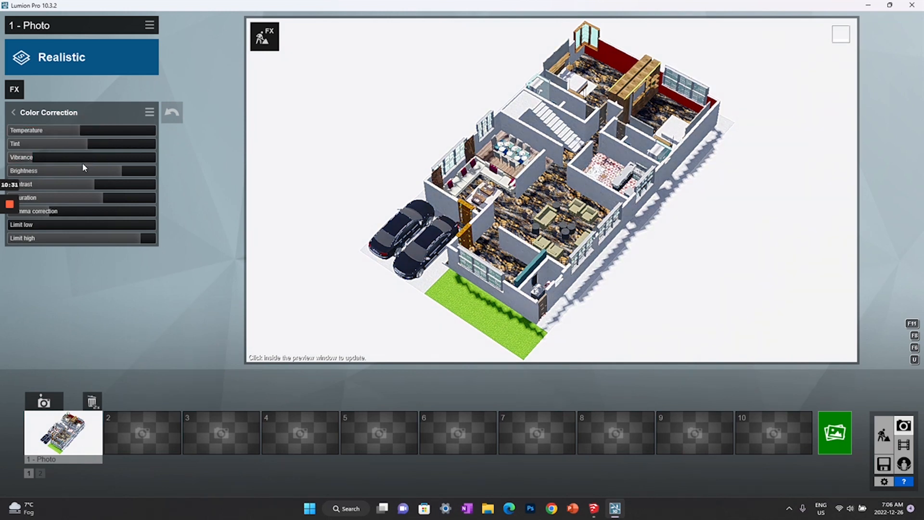
left_click_drag(51, 160, 93, 156)
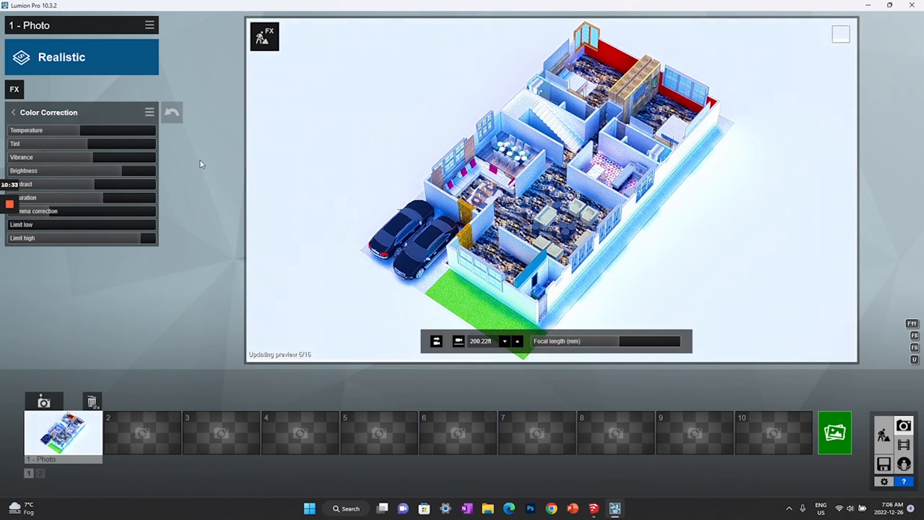
left_click(86, 186)
left_click(310, 171)
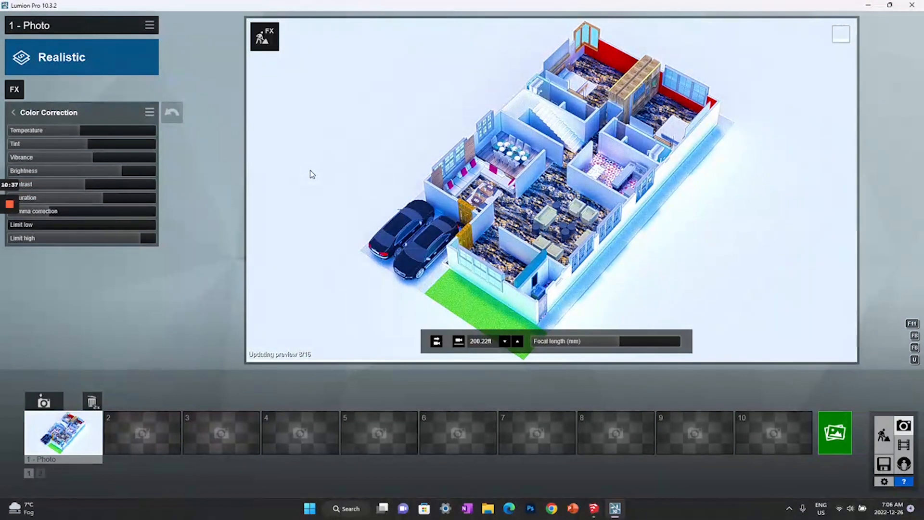
Try near-maximum saturation, reduce it to 0.8, set contrast just past the middle, update the preview and return to the effects list.
left_click_drag(103, 198, 147, 198)
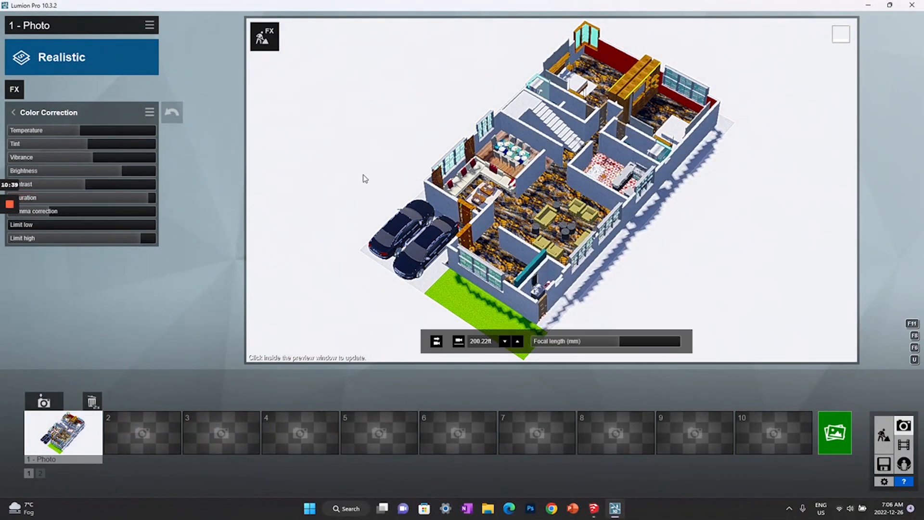
left_click(102, 198)
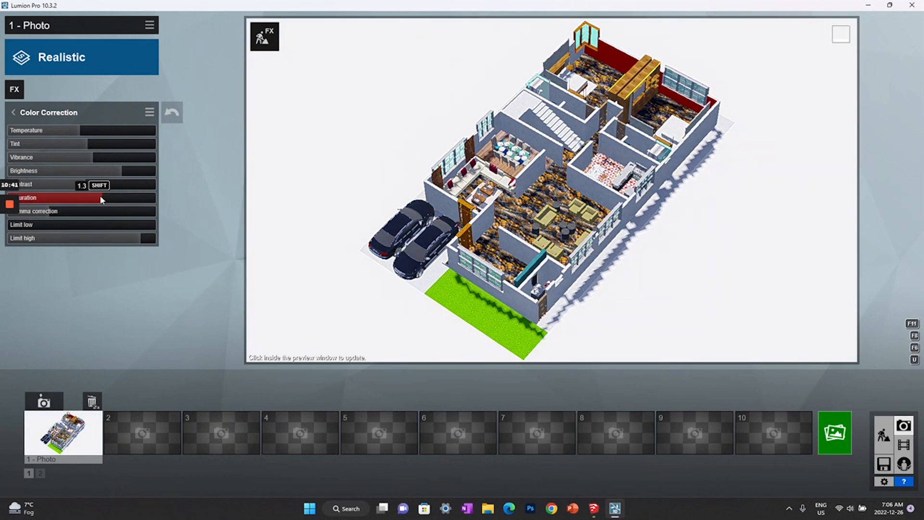
left_click_drag(75, 195, 67, 194)
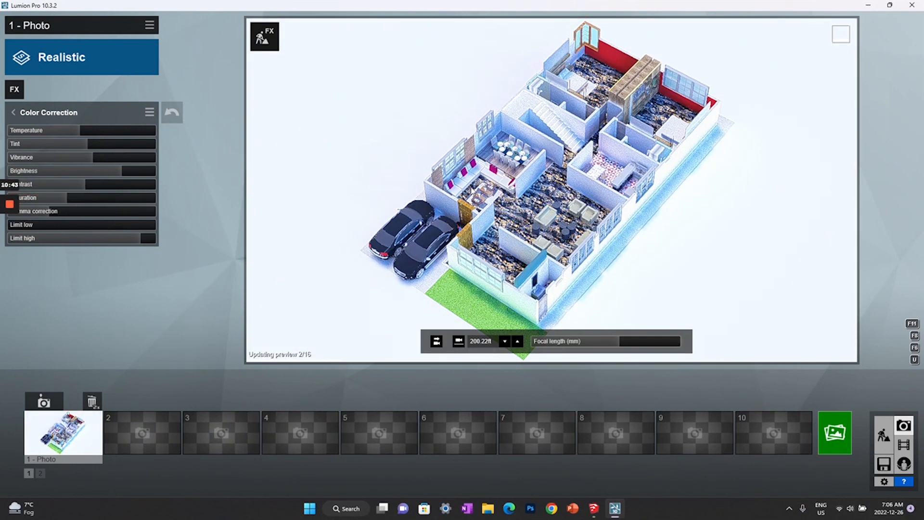
left_click(73, 183)
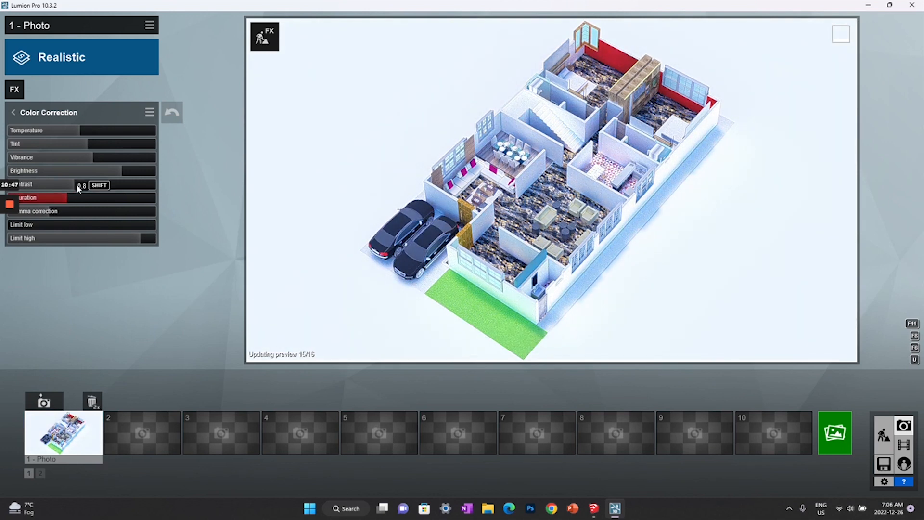
left_click_drag(77, 184, 91, 184)
left_click(396, 147)
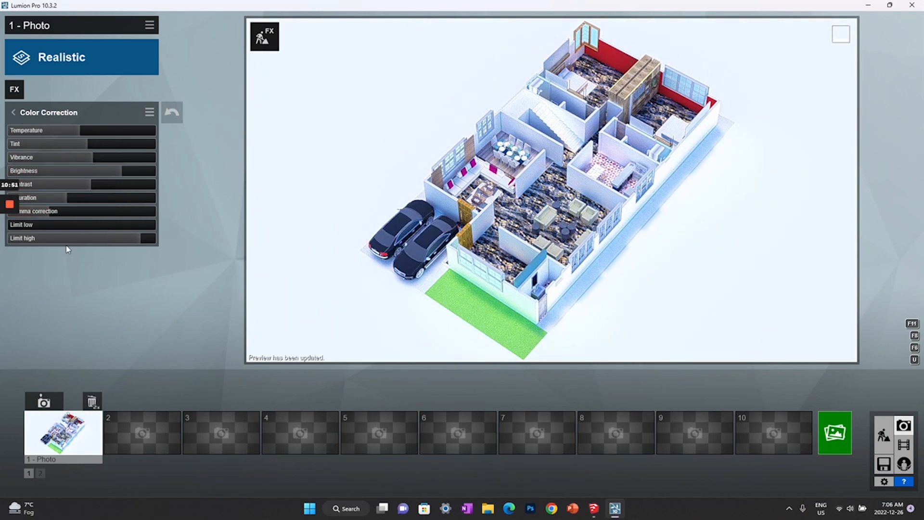
left_click(12, 113)
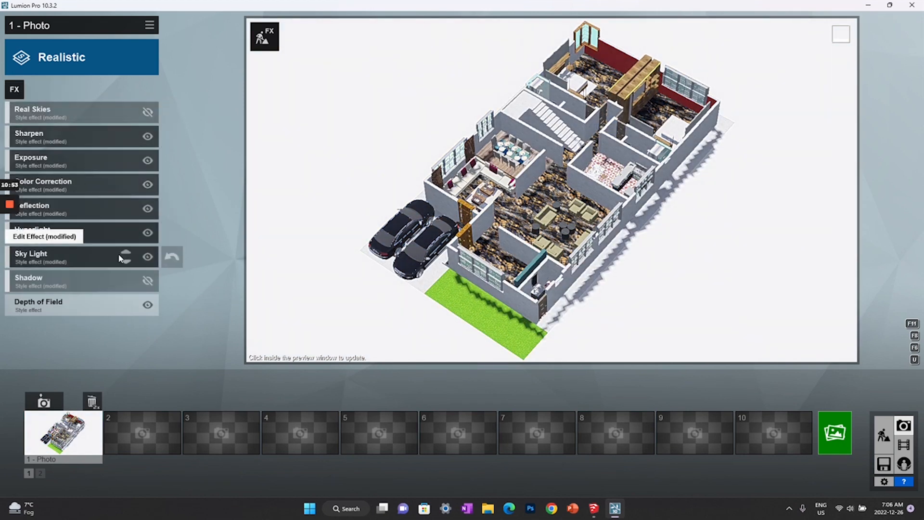
Render the current shot at Desktop size 1920x1080 and save it to the Desktop folder as JPG file "Lumion T JPEG 1".
left_click(832, 435)
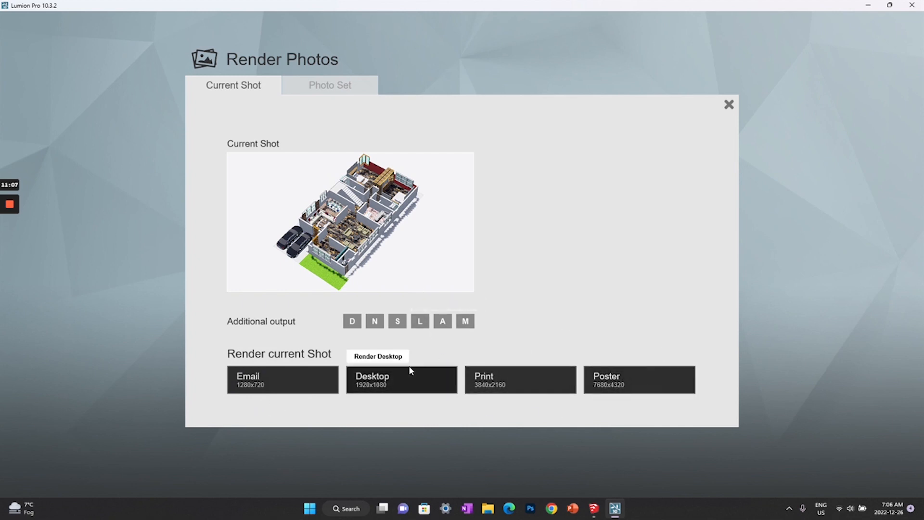
left_click(382, 381)
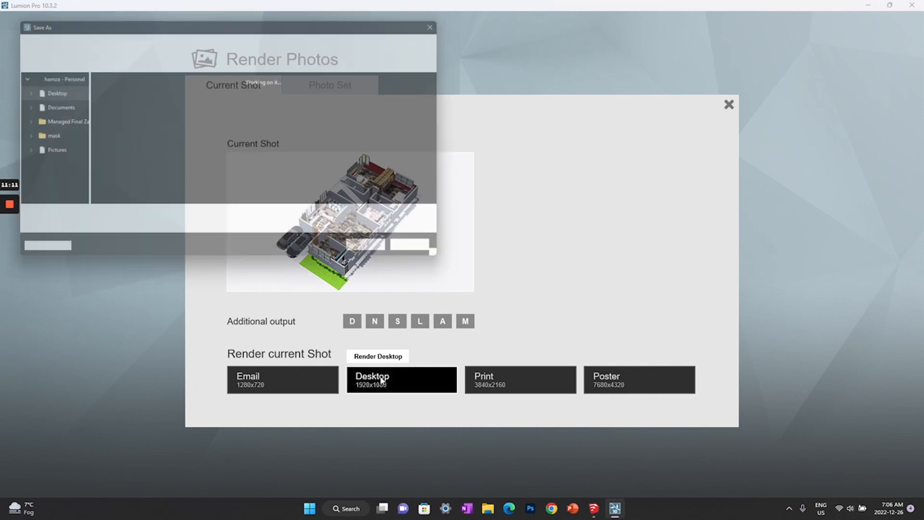
scroll(140, 138, "down", 2)
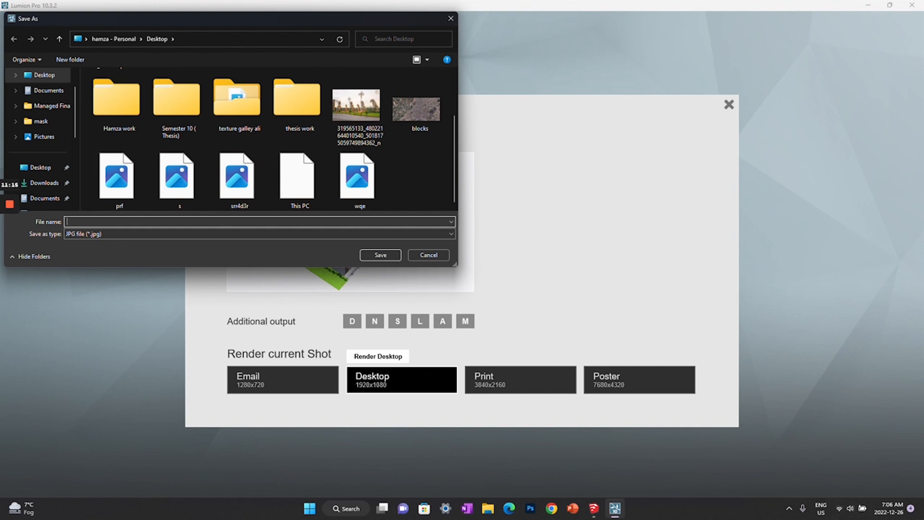
type("Lumion")
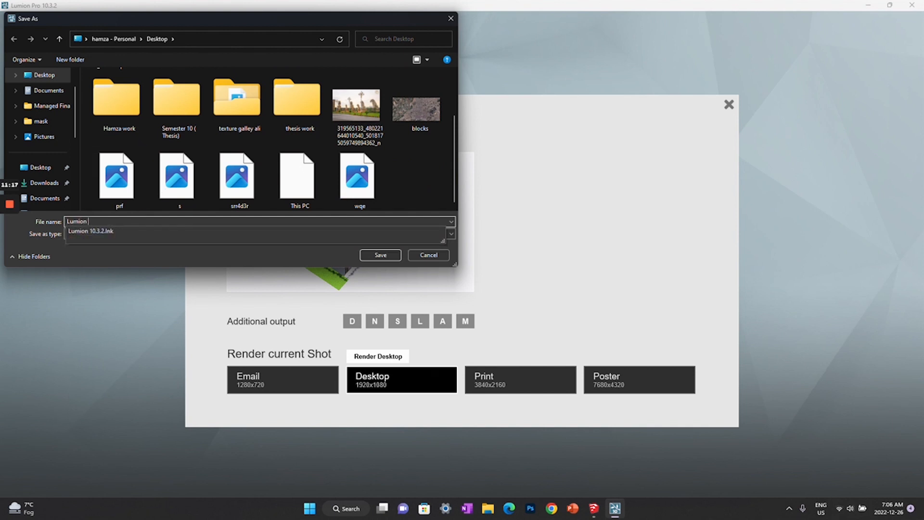
type(" T JPEG 1")
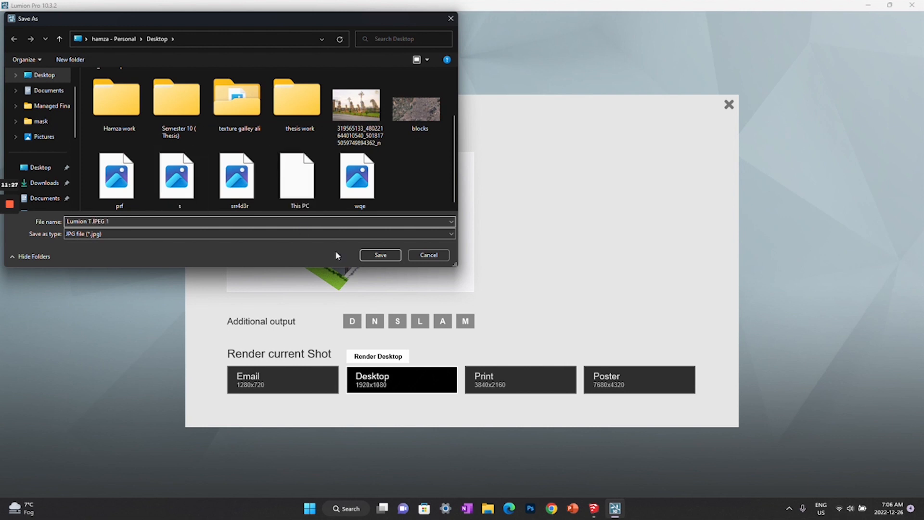
left_click(379, 257)
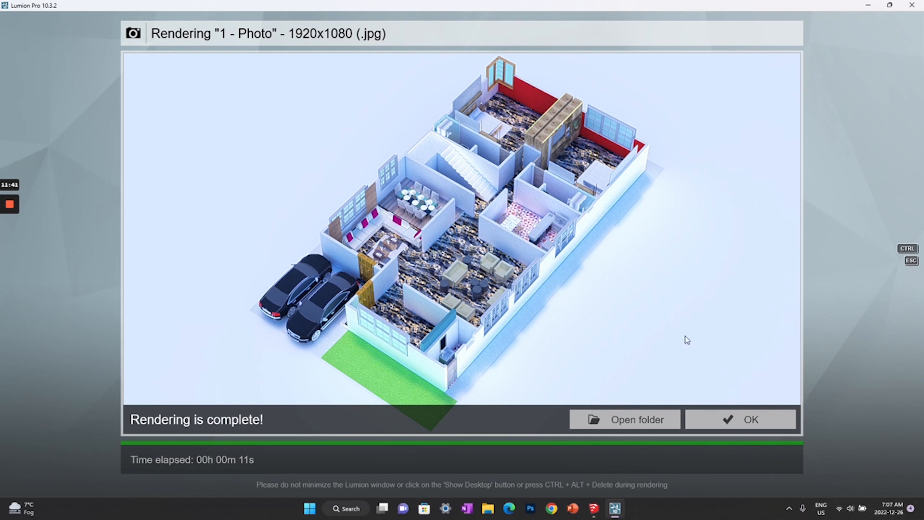
left_click(718, 418)
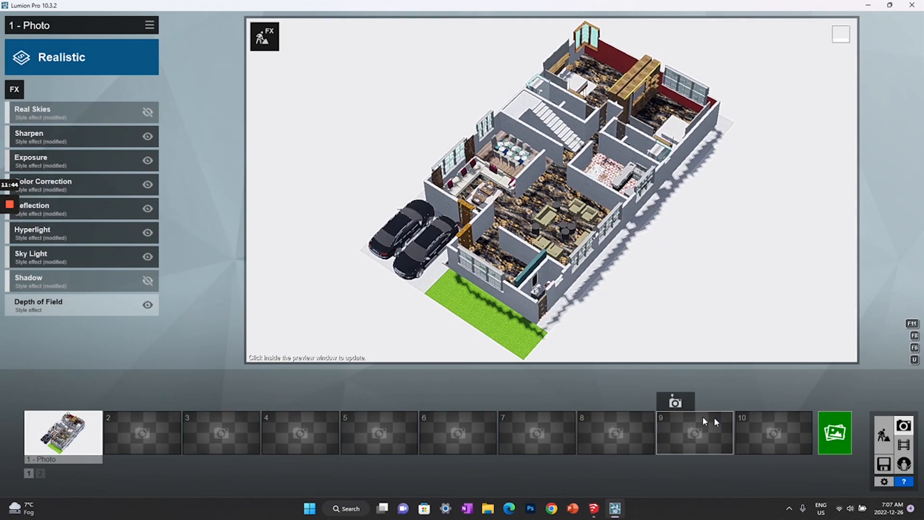
Switch to the Windows desktop and open the rendered image Lumion T JPEG 1 to inspect it.
left_click(875, 1)
left_click(875, 2)
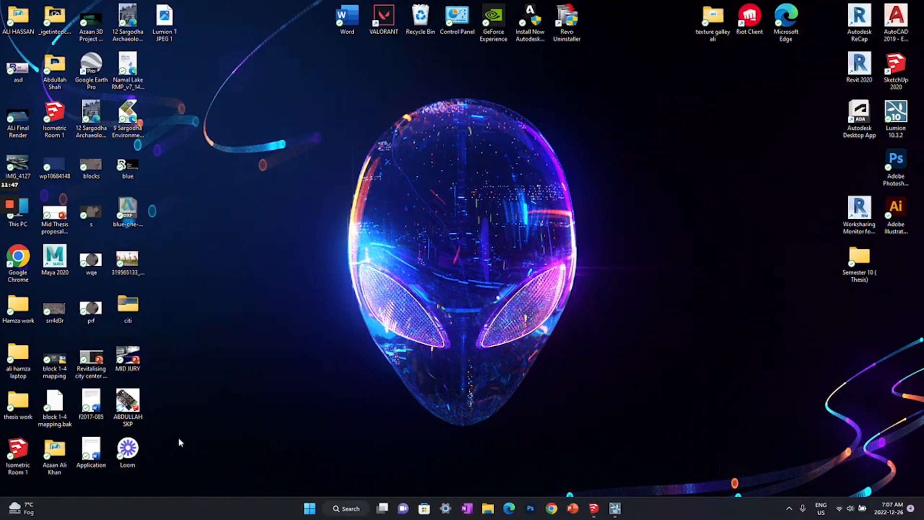
double_click(177, 20)
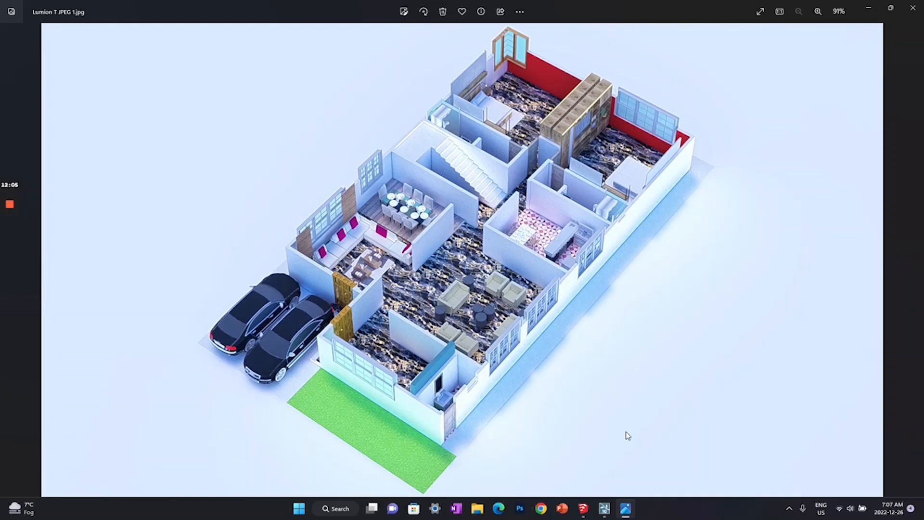
Switch back to Lumion, select photo slot 2 and frame the whole house from its opposite long side.
left_click(603, 509)
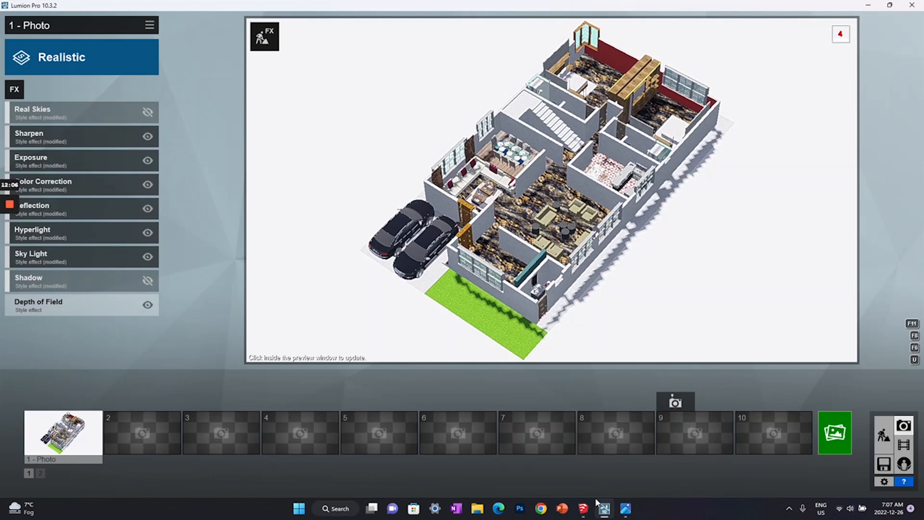
left_click(155, 417)
right_click_drag(567, 189, 481, 176)
key("w")
key("s")
key("w")
key("s")
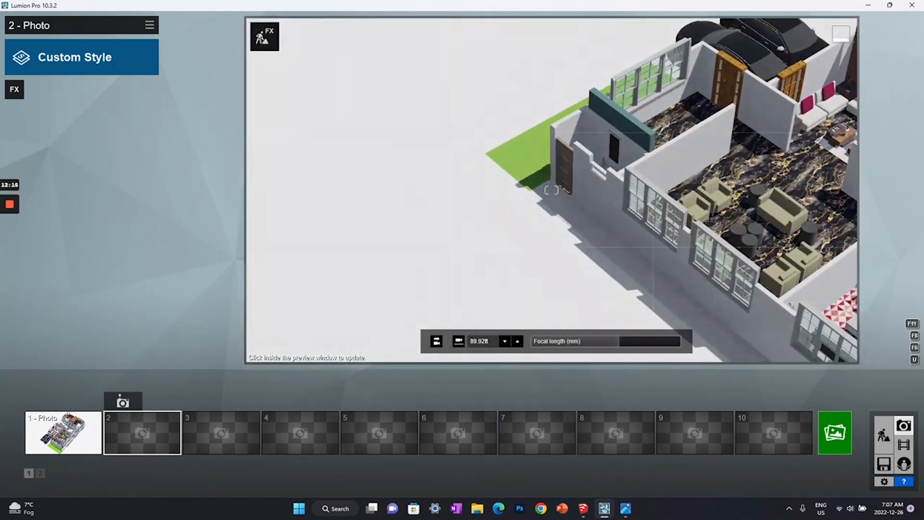
right_click_drag(551, 208, 592, 210)
key("w")
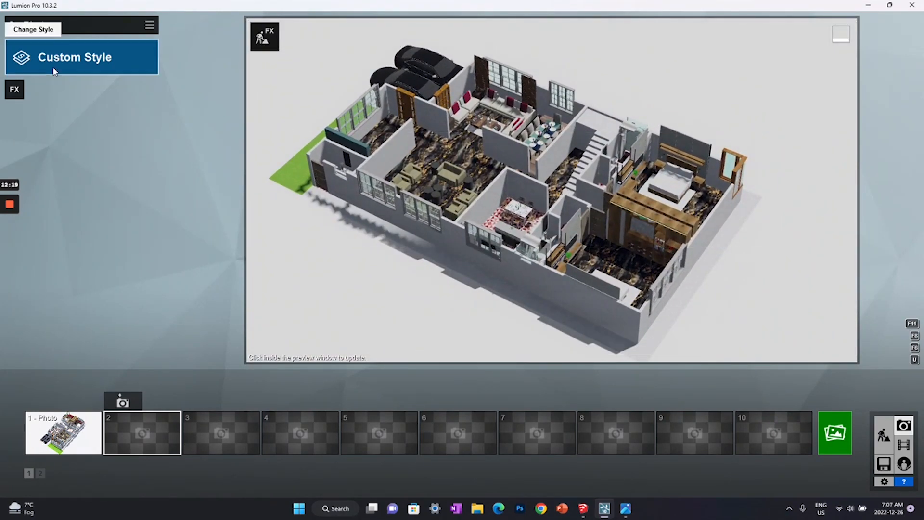
Apply the Realistic style to the second photo.
left_click(119, 66)
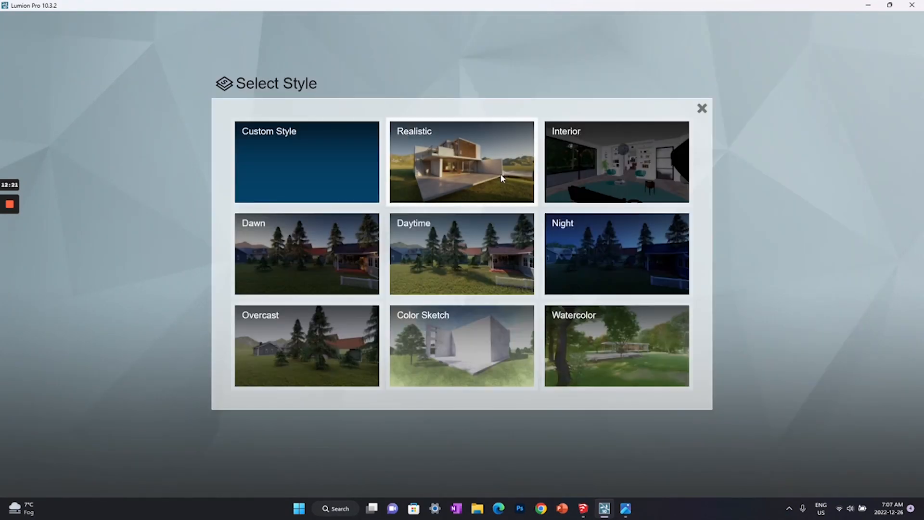
left_click(494, 171)
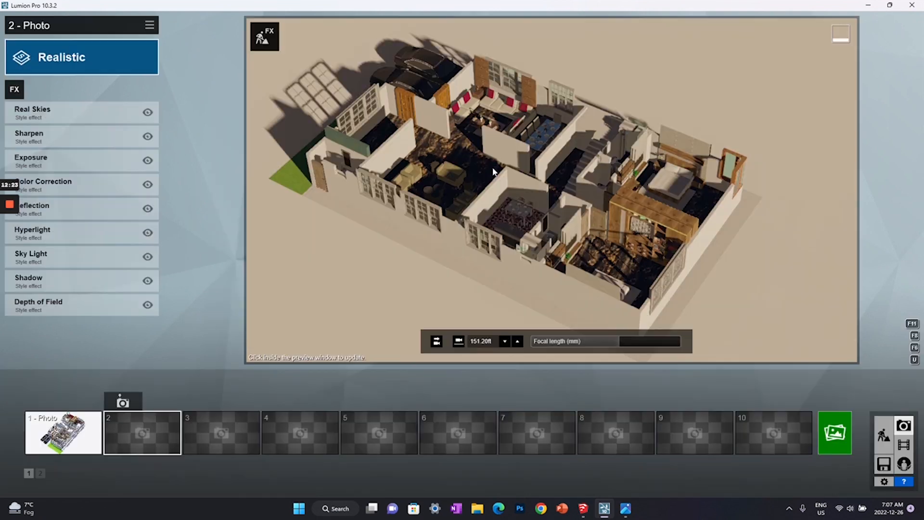
Turn off the Real Skies and Shadow effects for the second photo, checking the updated preview.
left_click(147, 114)
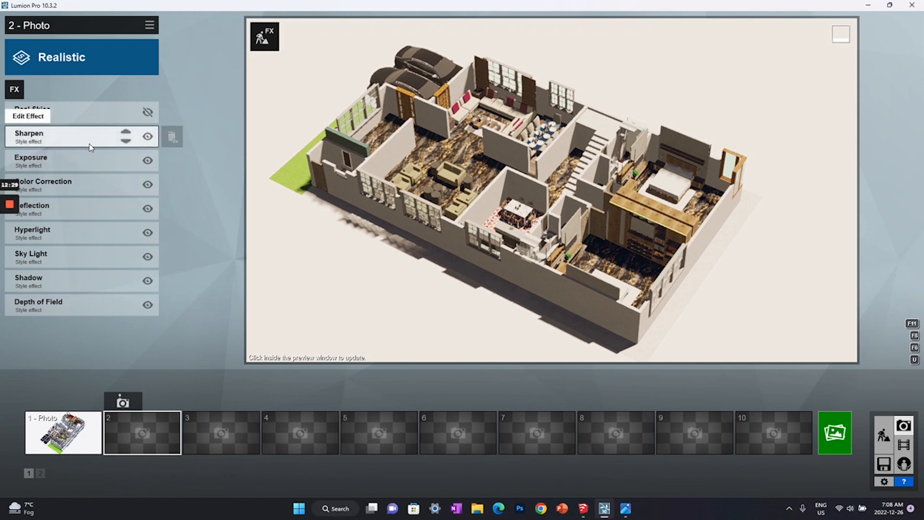
left_click(323, 154)
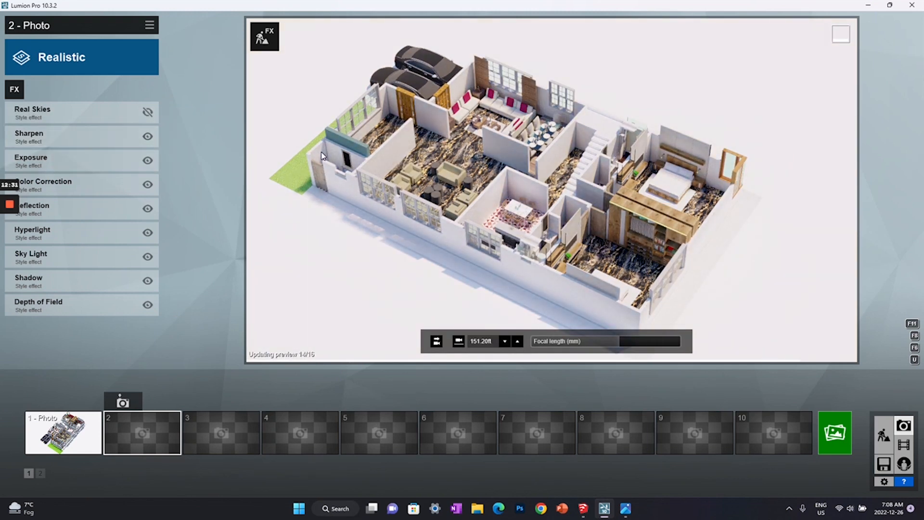
left_click(147, 281)
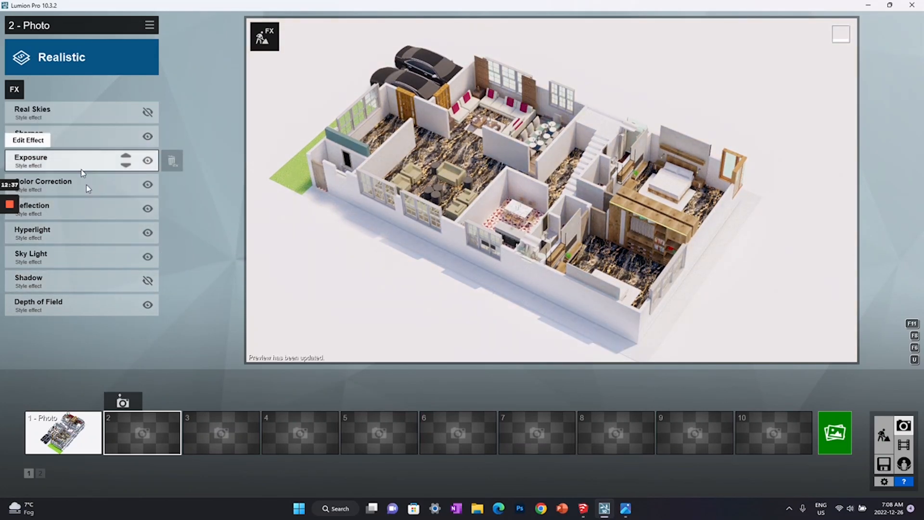
Try the preview without the Sky Light effect and switch the effect back on.
left_click(148, 257)
left_click(443, 193)
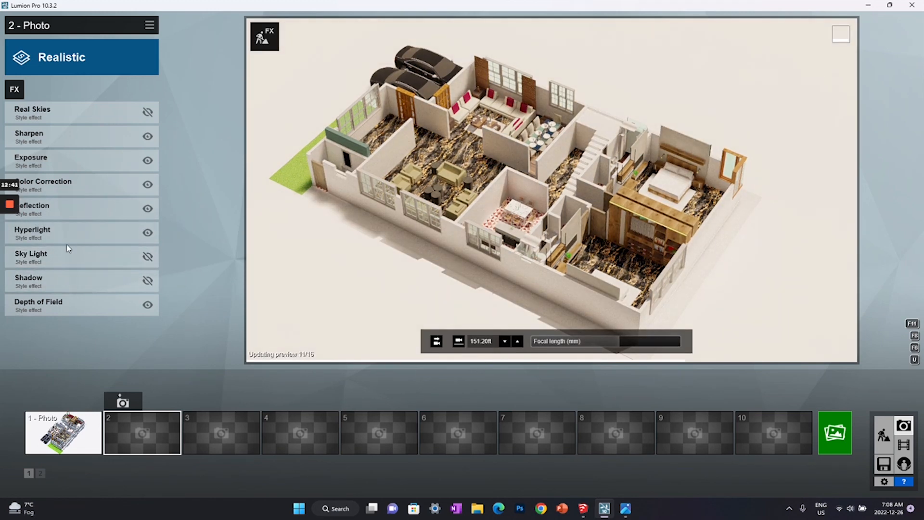
left_click(148, 257)
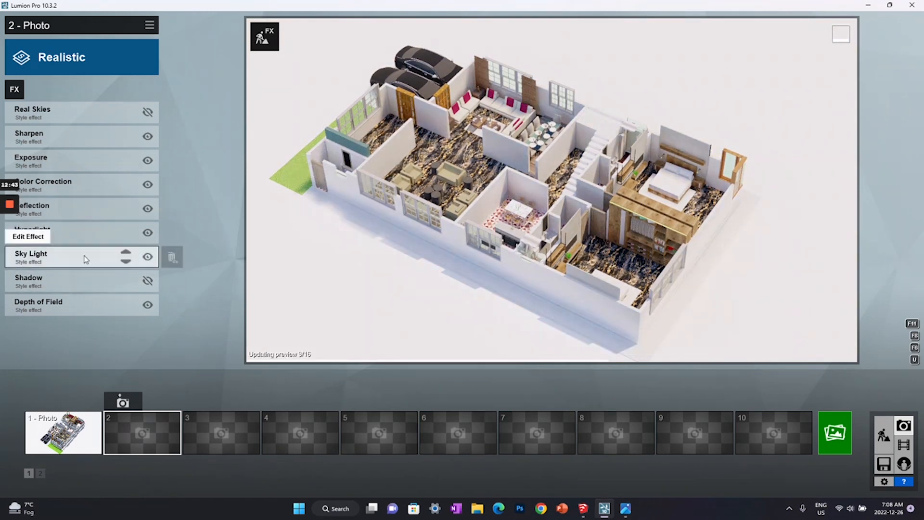
Open the Color Correction effect's settings, update the preview, and store the current camera view in photo slot 2.
left_click(75, 237)
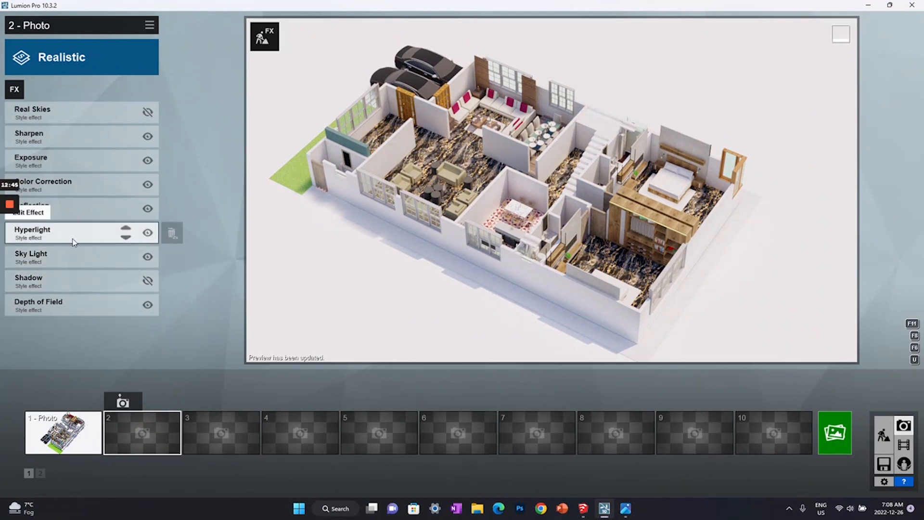
left_click(77, 184)
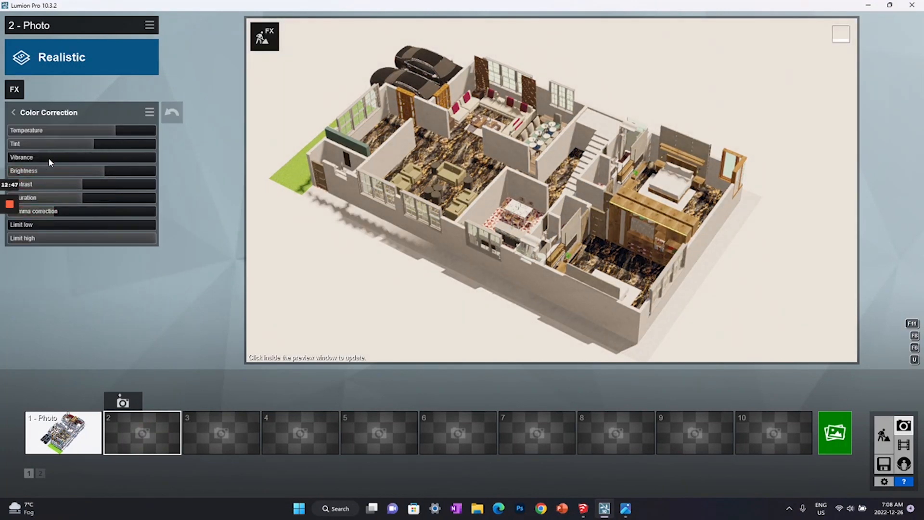
left_click(299, 139)
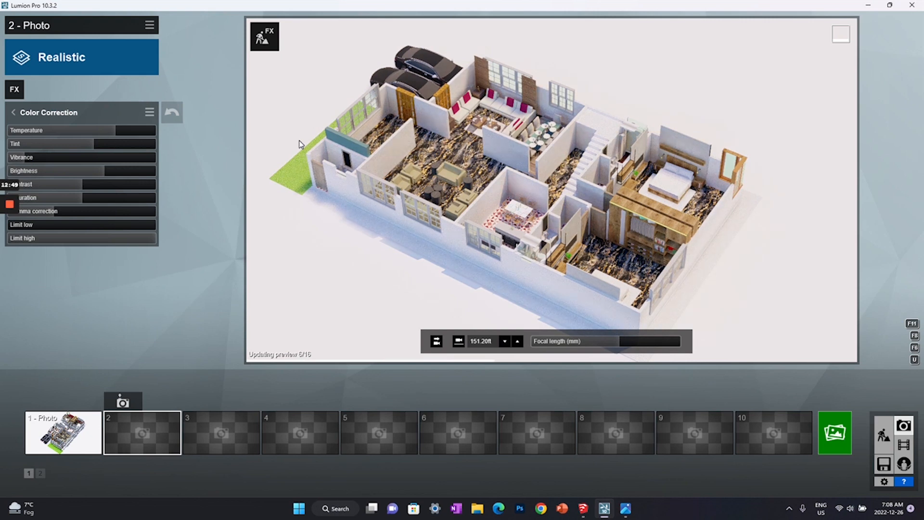
left_click(124, 401)
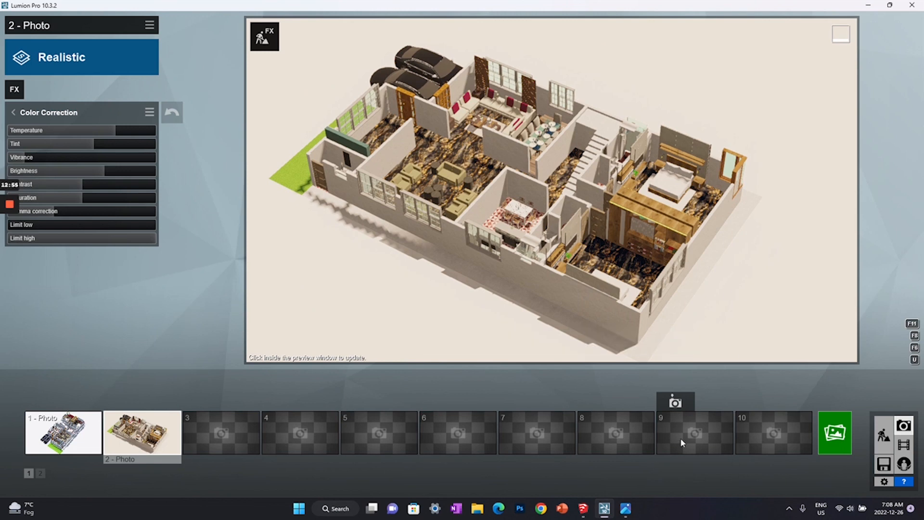
Render the current shot at Desktop size 1920x1080 and save it to the Desktop folder as JPG file "Lumion Tutorial jpeg 2".
left_click(835, 433)
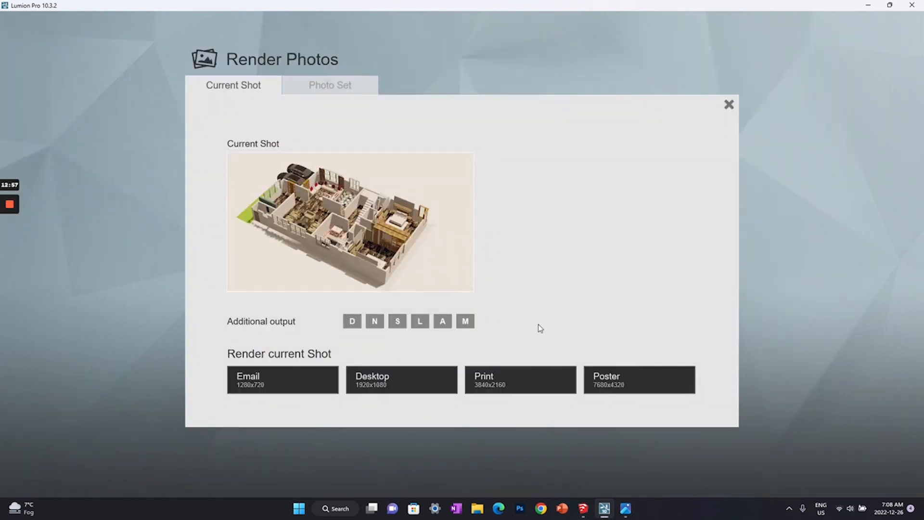
left_click(437, 375)
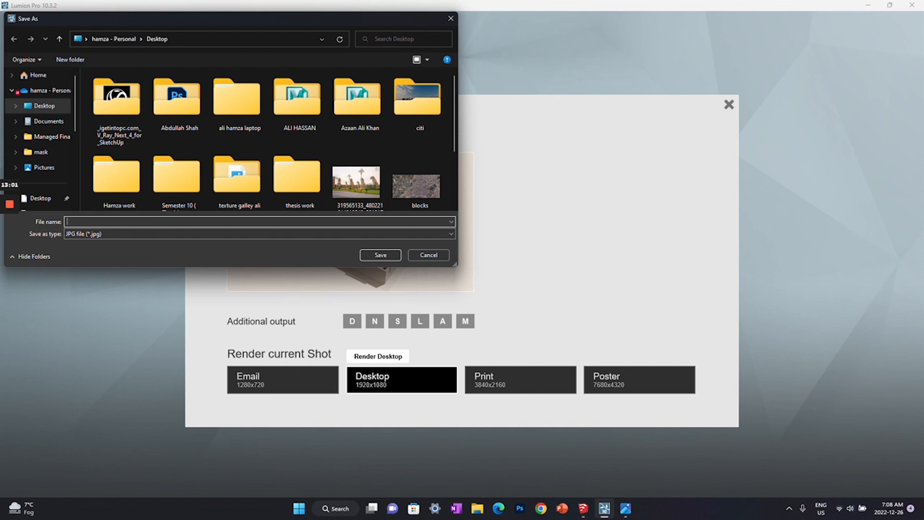
type("Lu")
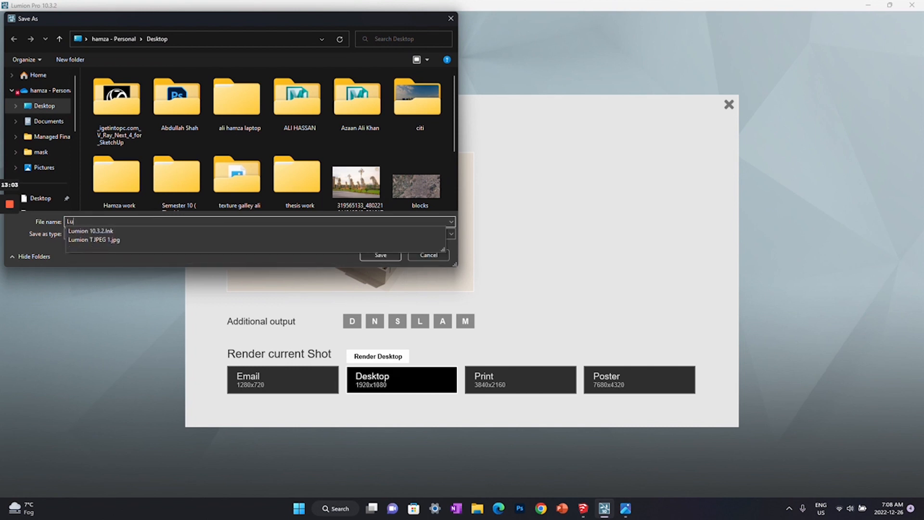
type("mion Tutorial jpeg 2")
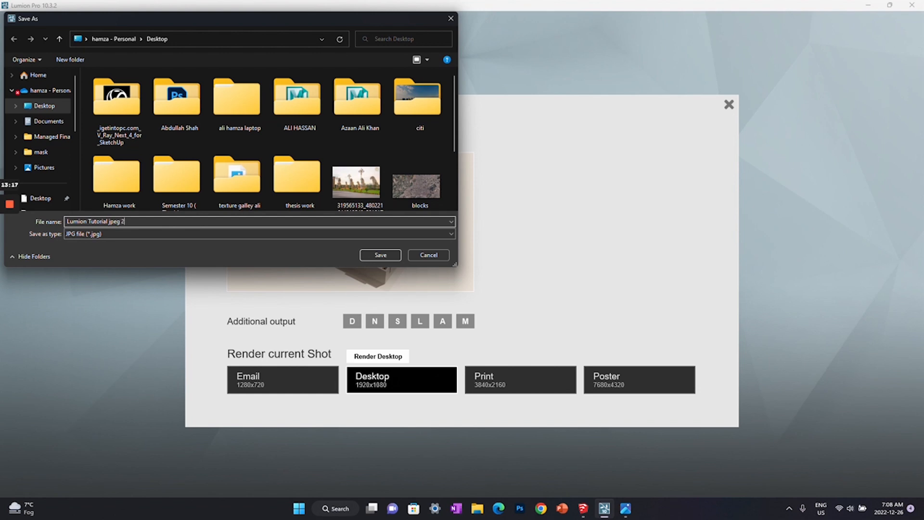
key("Return")
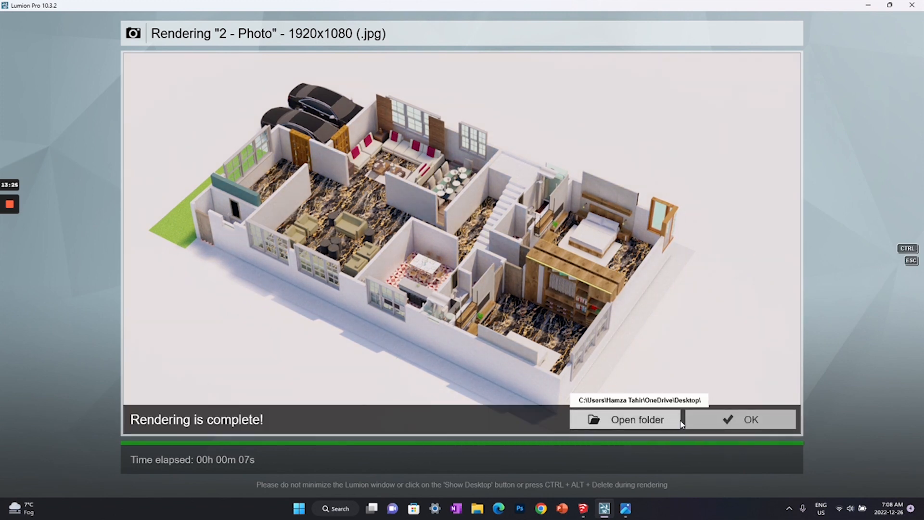
left_click(706, 420)
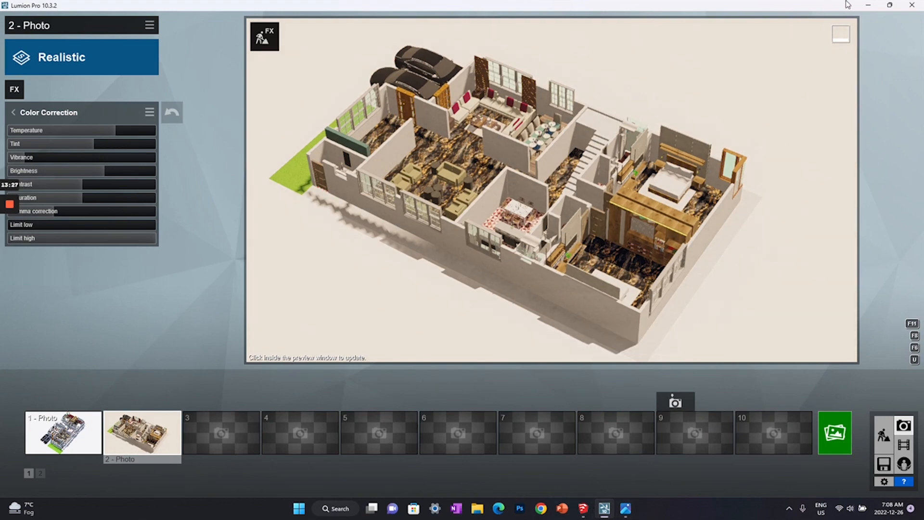
Switch to the Windows desktop, open the rendered image Lumion Tutorial jpeg 2 and inspect the dining room close up.
left_click(868, 6)
left_click(913, 7)
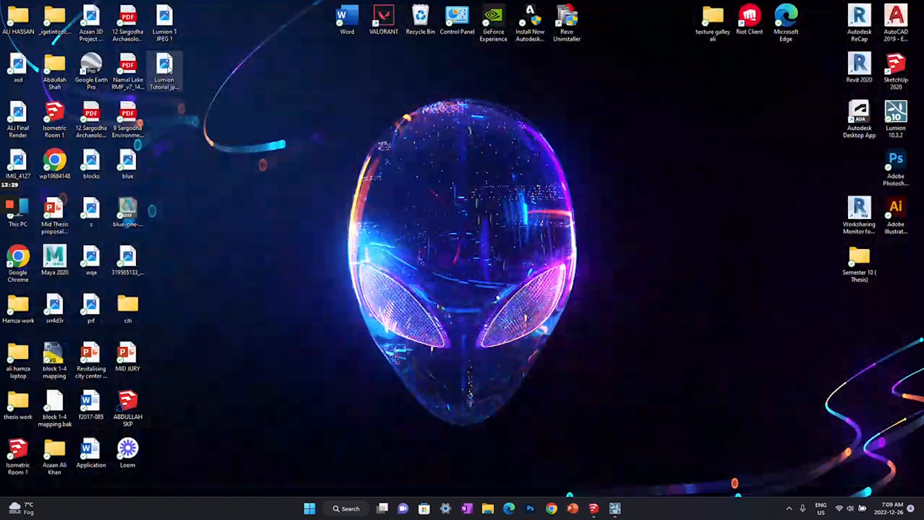
double_click(176, 90)
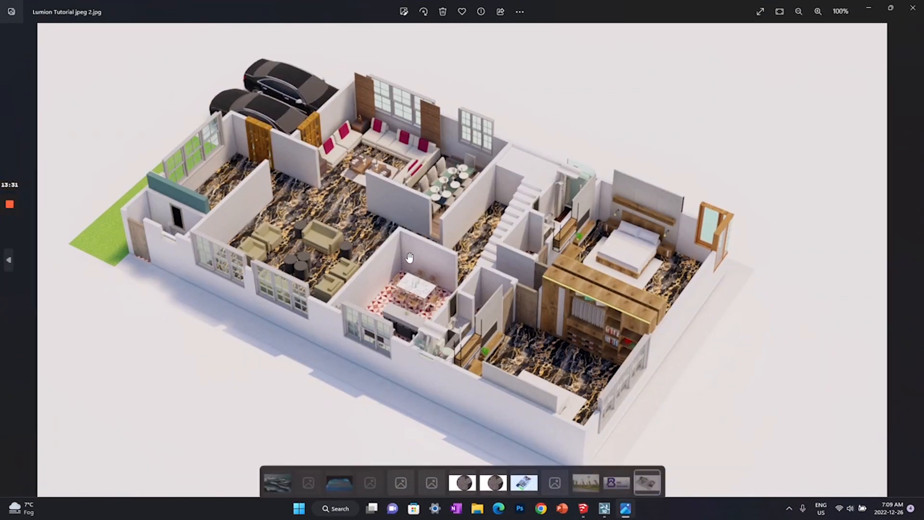
scroll(411, 261, "up", 5)
scroll(411, 262, "up", 3)
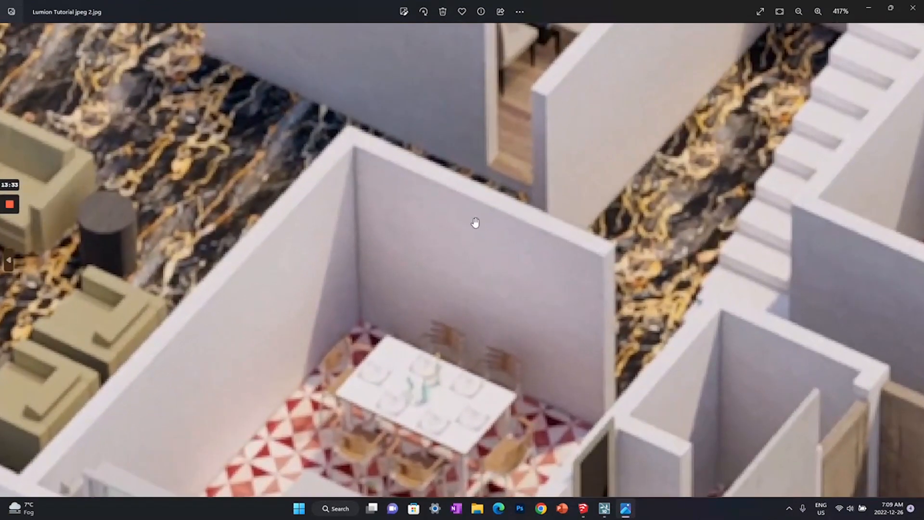